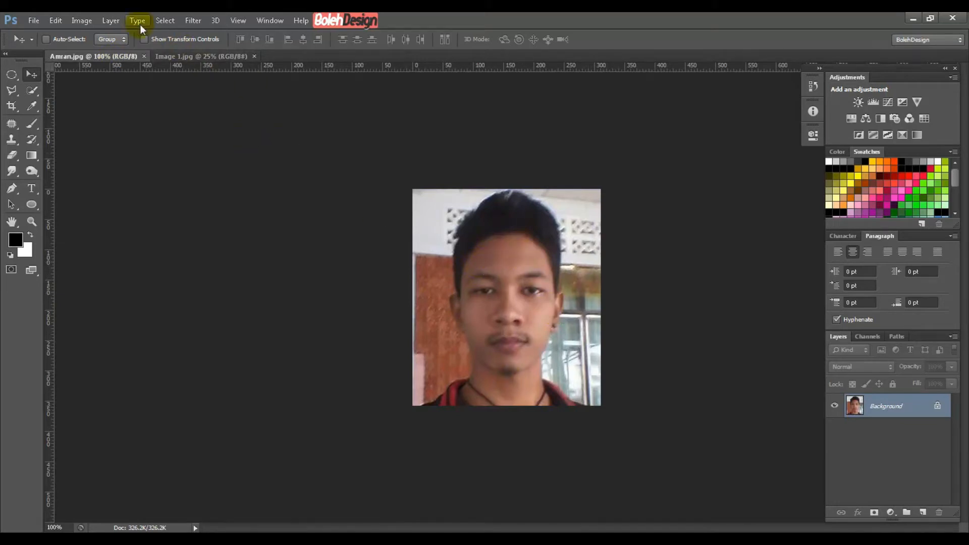
- Outline the young man's face from forehead to chin in the portrait photo with a closed Polygonal Lasso selection, excluding hair and ears
click(166, 56)
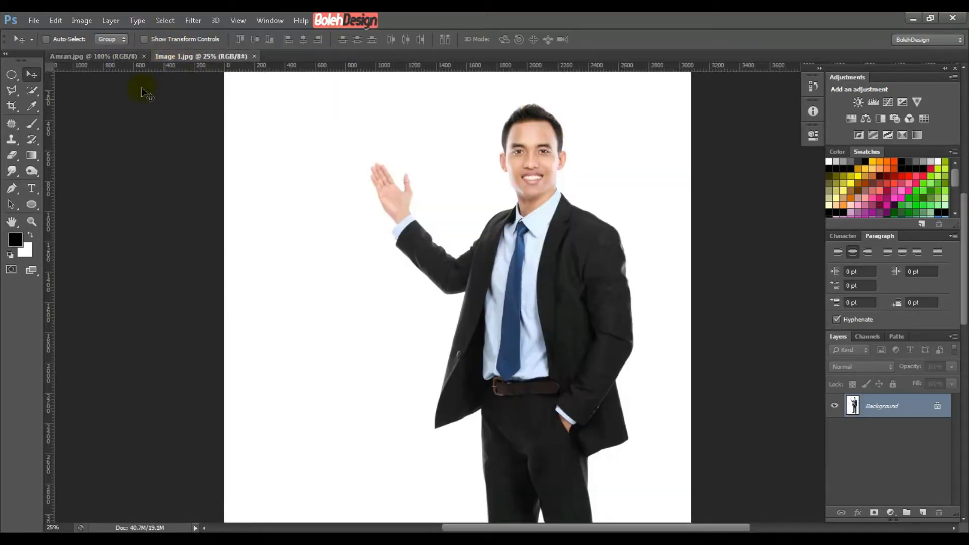
click(84, 57)
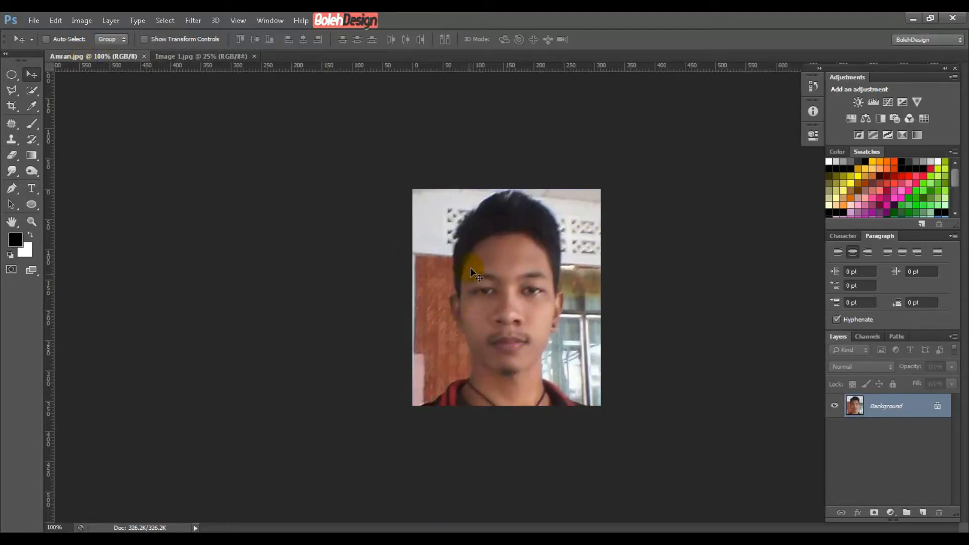
click(12, 90)
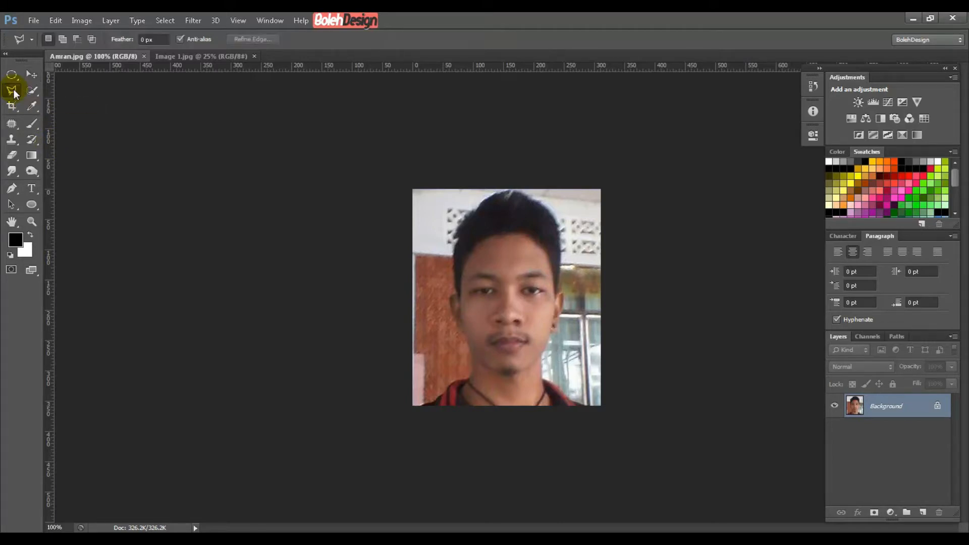
click(465, 288)
click(473, 263)
click(500, 257)
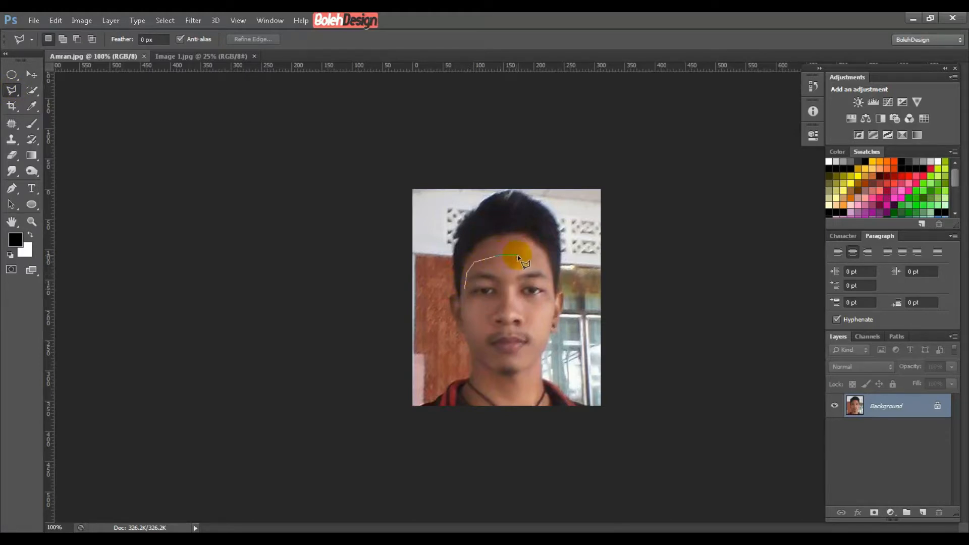
click(533, 258)
click(552, 288)
click(553, 299)
click(542, 342)
click(533, 355)
click(518, 360)
click(500, 362)
click(484, 355)
click(469, 332)
click(463, 305)
click(466, 293)
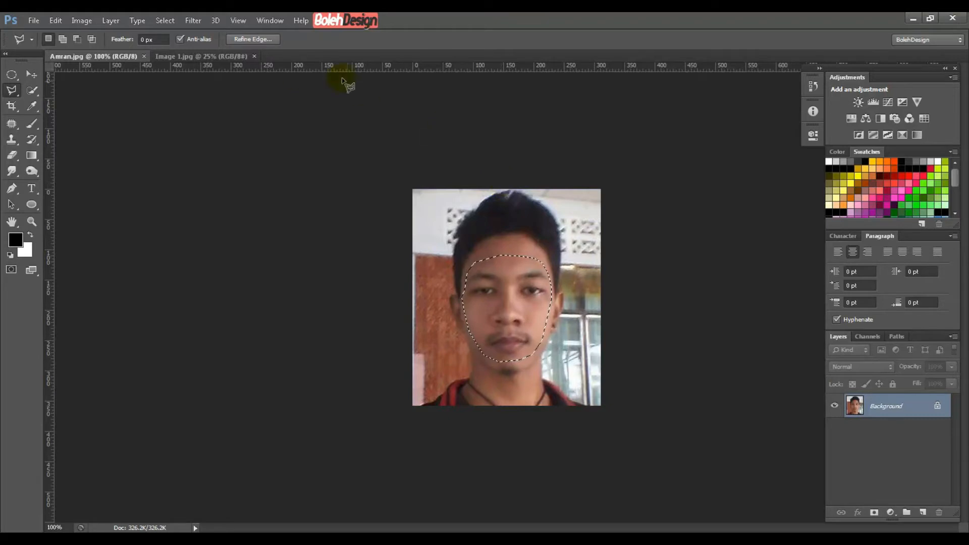
- Copy the selected face and paste it into Image 1.jpg as a new layer
click(210, 56)
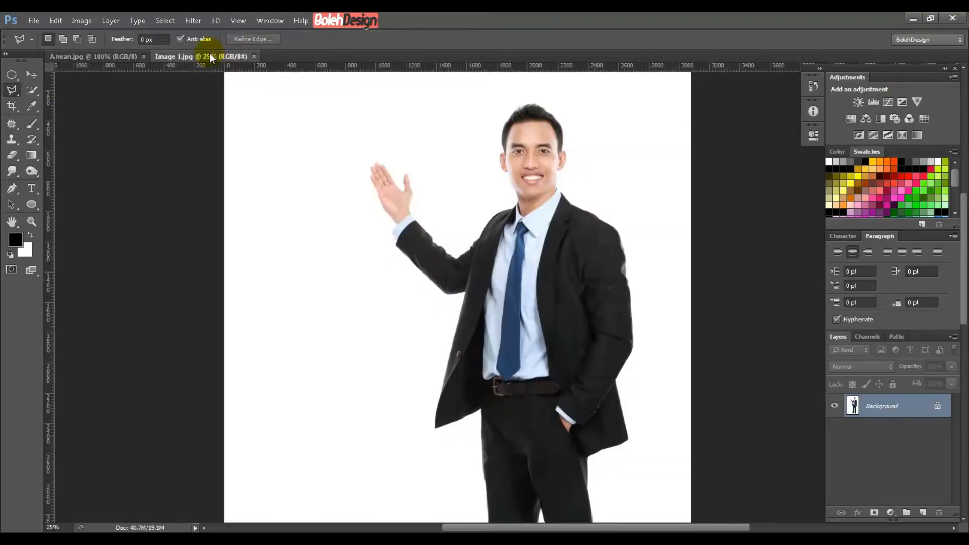
key(ctrl+v)
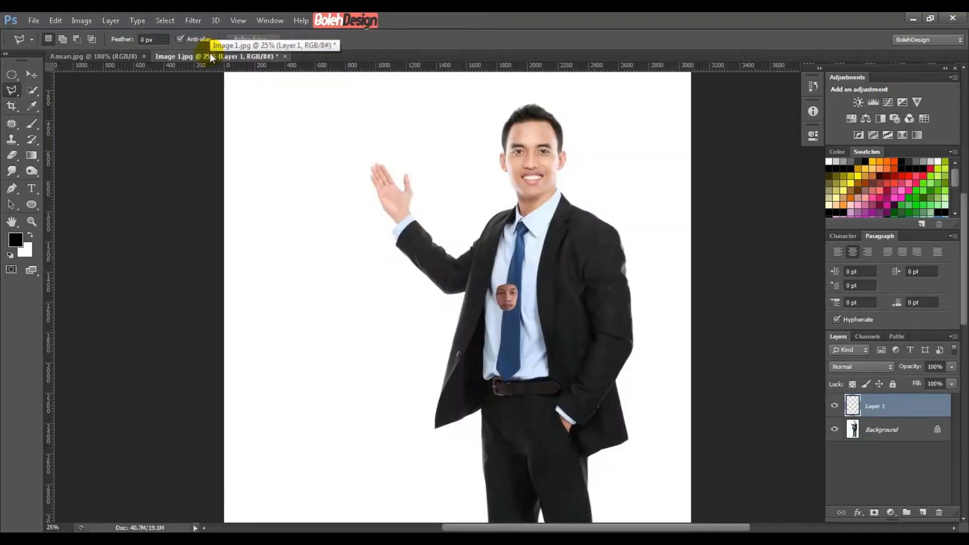
click(31, 75)
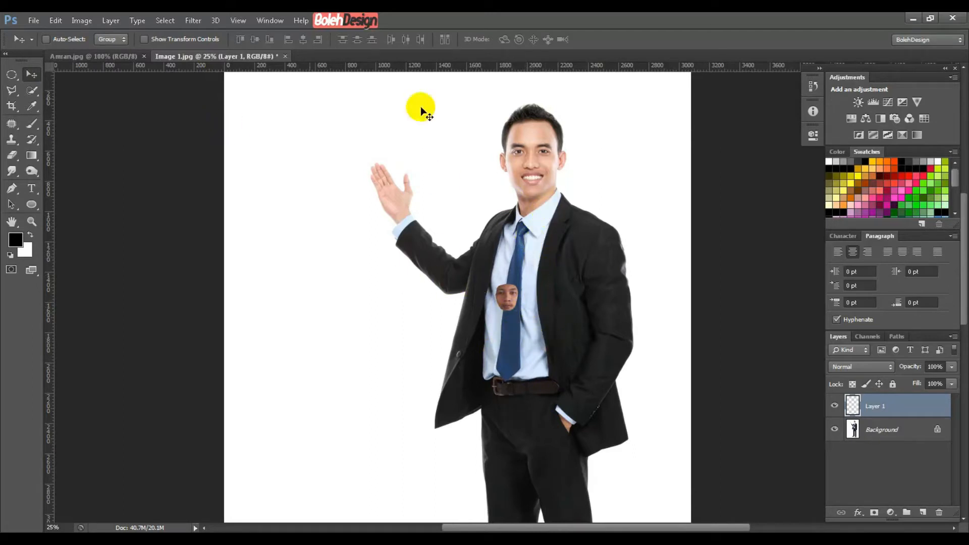
- Duplicate the Background layer as Background copy and move the pasted face off the tie onto the white area below the raised hand
click(906, 430)
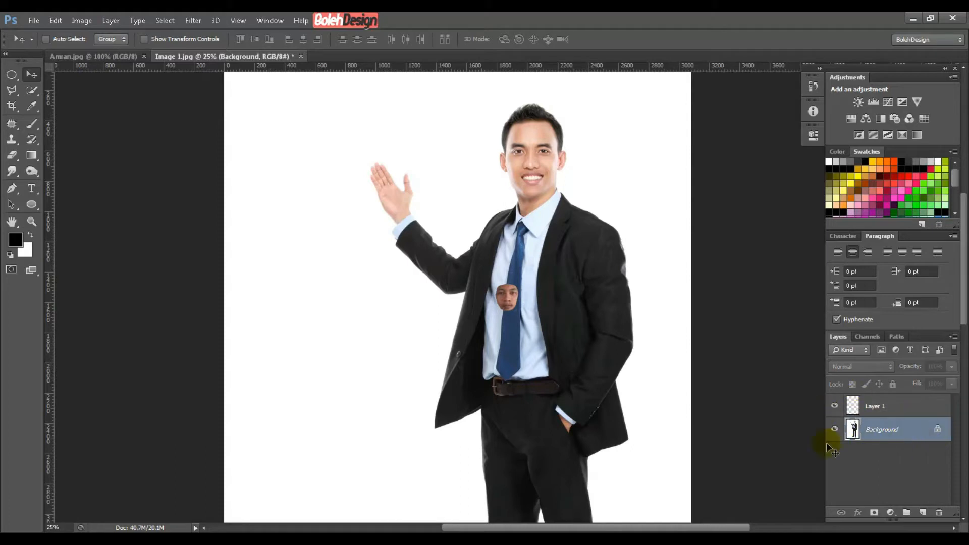
right_click(914, 430)
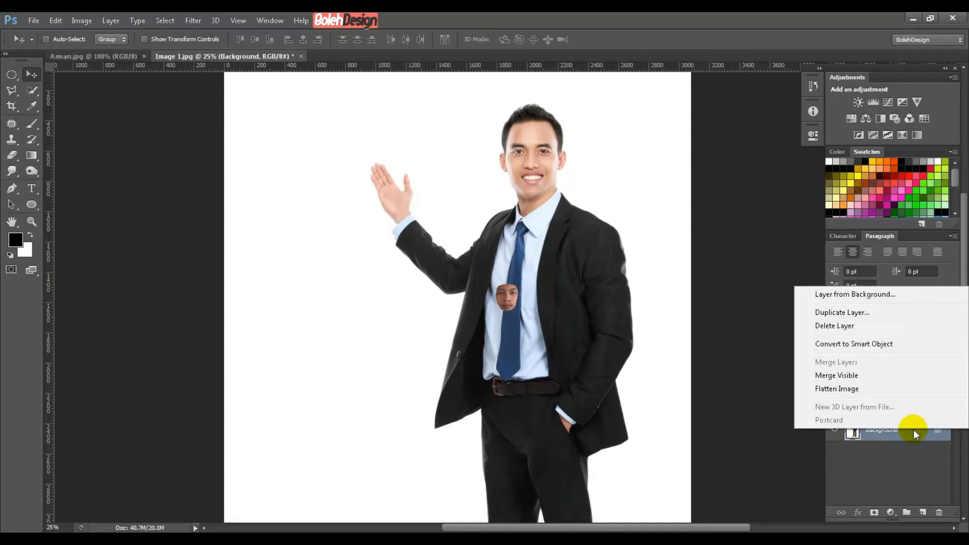
click(877, 313)
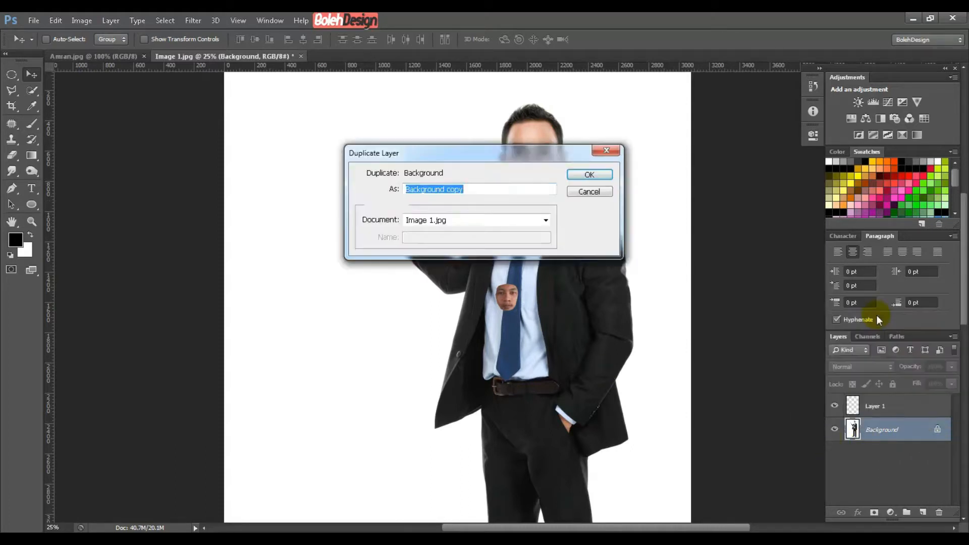
click(587, 177)
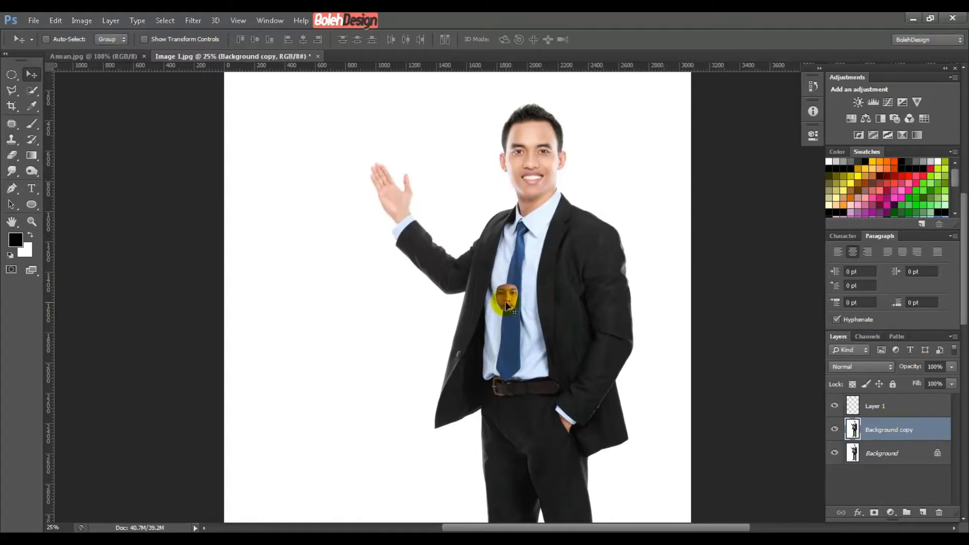
click(901, 407)
drag(512, 302, 385, 291)
- Scale the Background copy layer to 50% width and 50% height with Free Transform
click(930, 436)
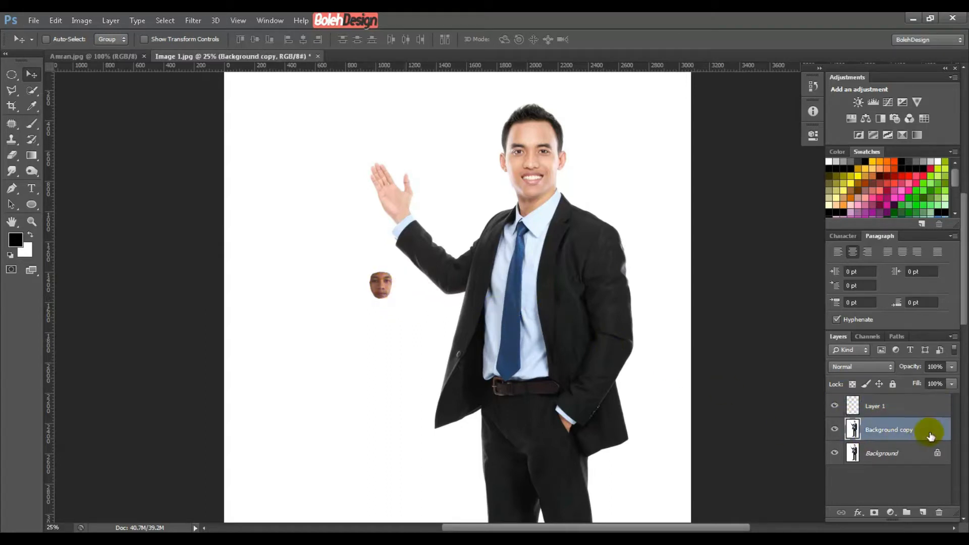
key(ctrl+t)
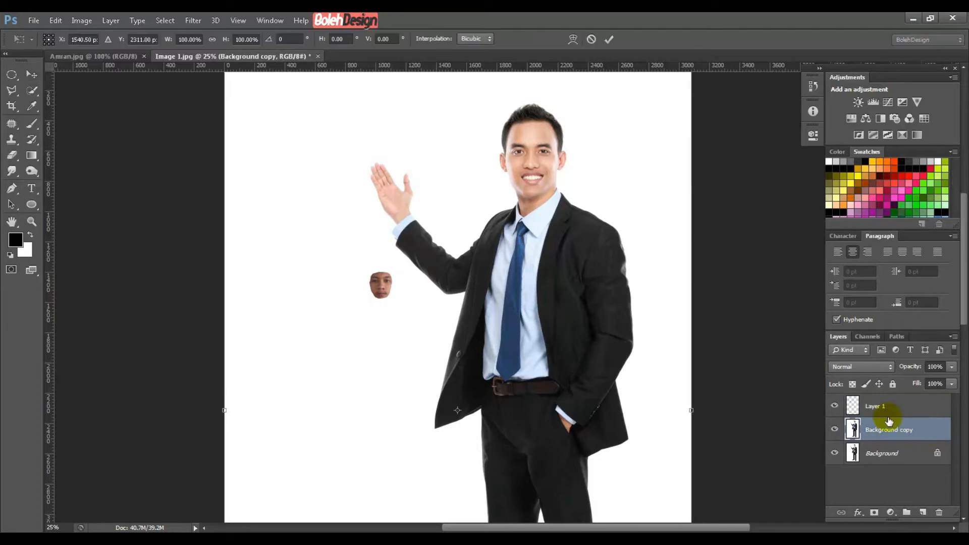
double_click(185, 39)
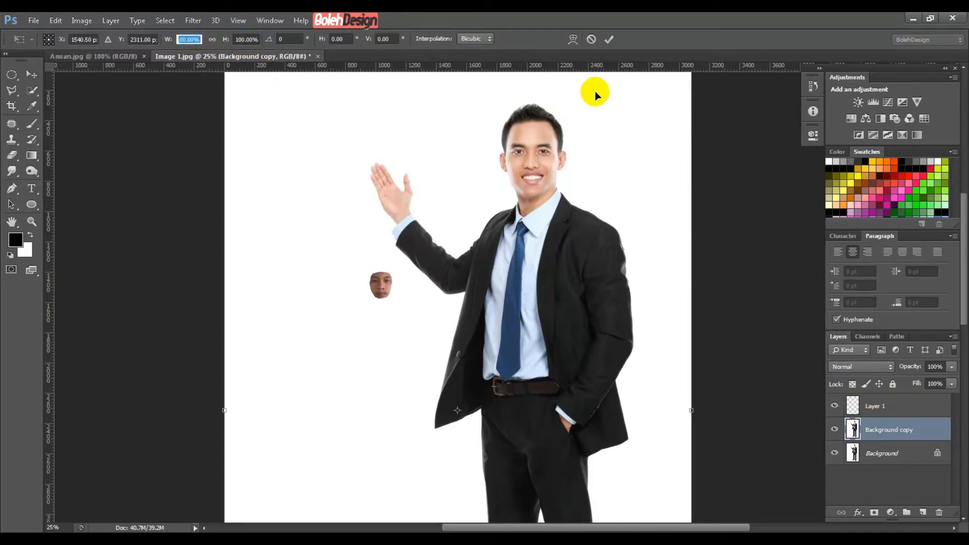
text(50)
key(Tab)
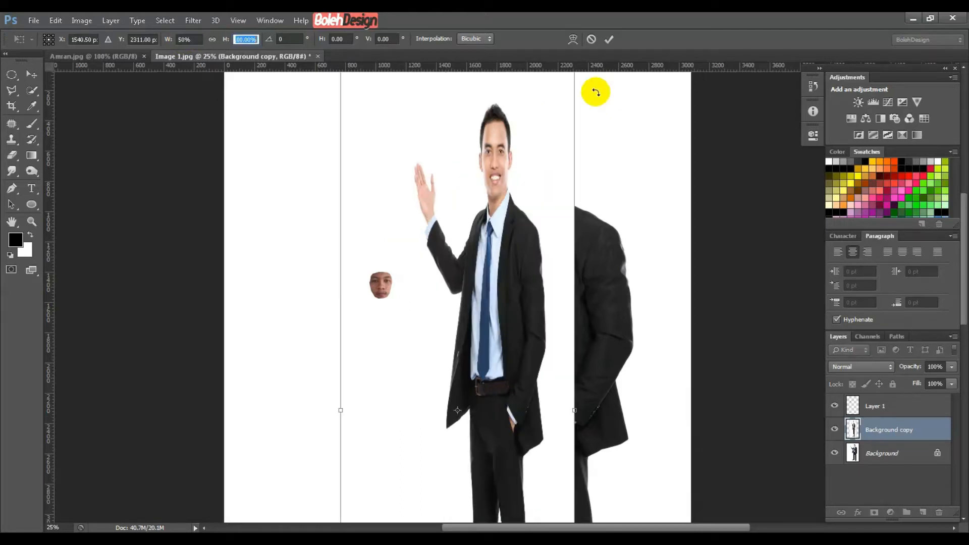
text(50)
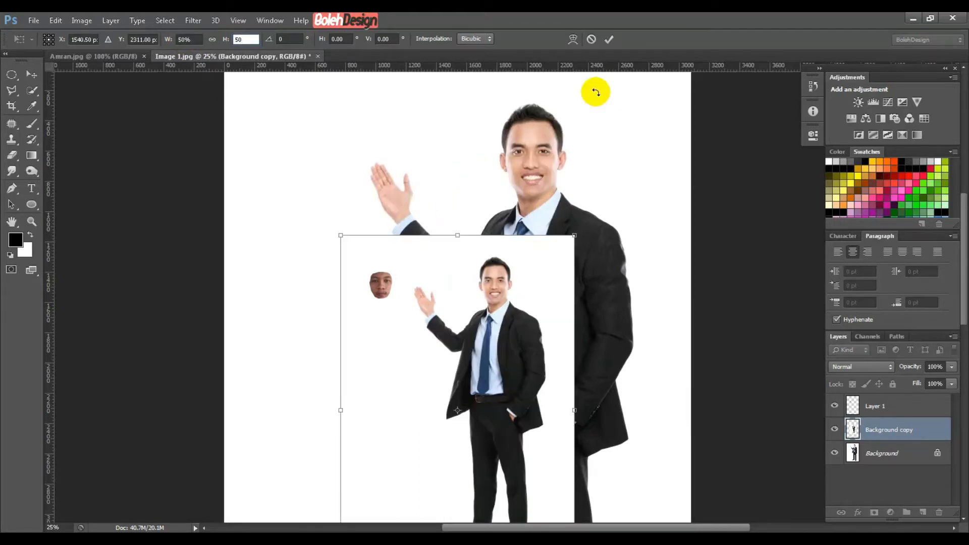
key(Return)
key(Return)
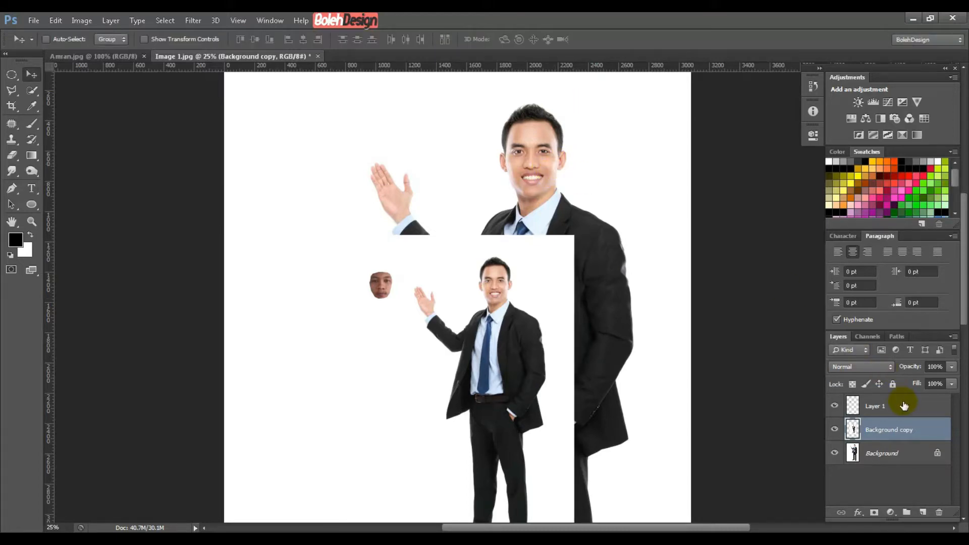
- Move the pasted face on Layer 1 between the smaller man's raised hand and his head
key(ctrl+plus)
key(ctrl+plus)
key(ctrl+plus)
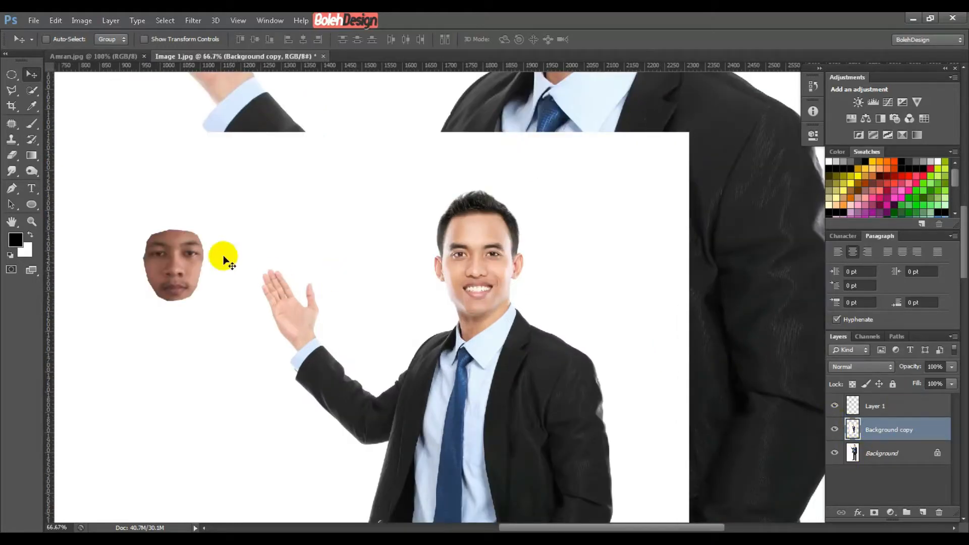
click(914, 406)
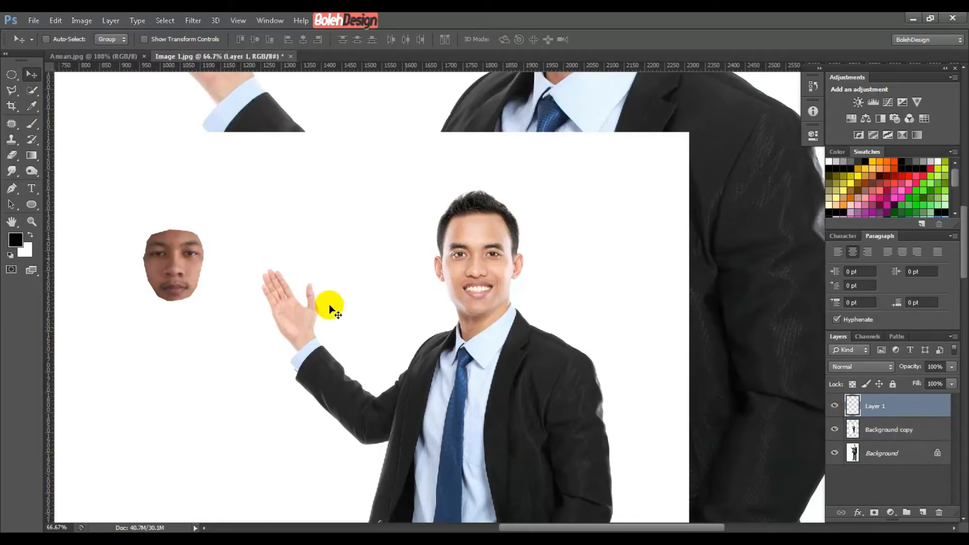
drag(200, 279, 406, 289)
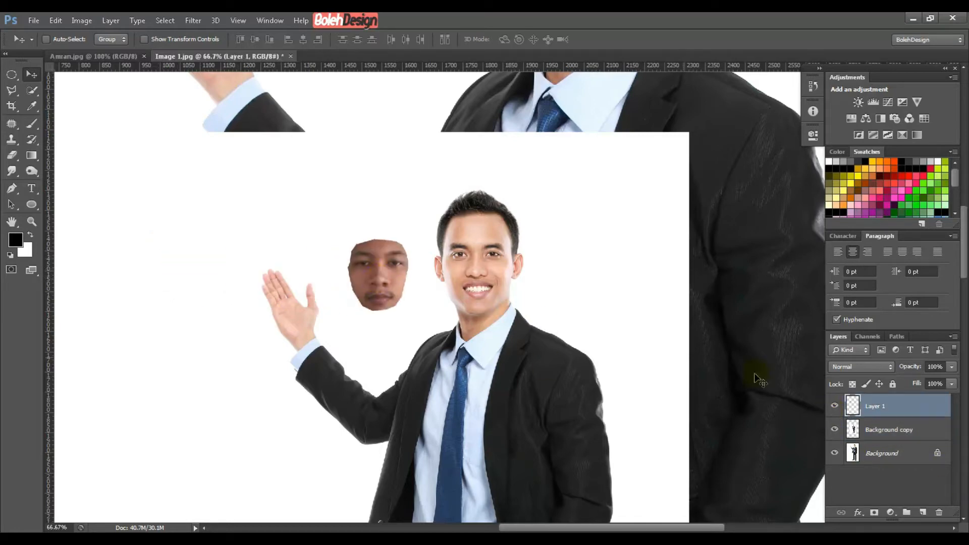
- On a new layer, mark both eyes, the nose and the mouth of the pasted face with red dots using a 14 px hard round brush
click(929, 511)
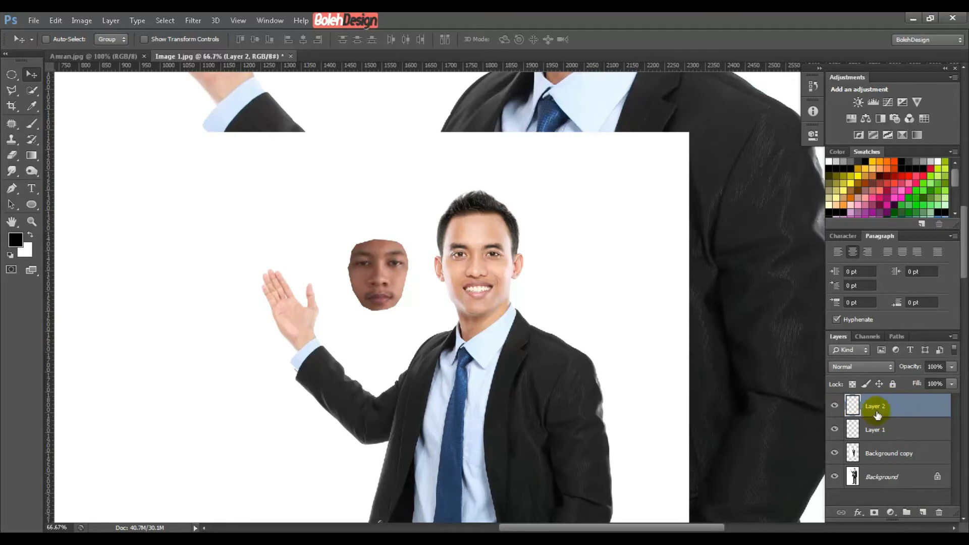
click(32, 124)
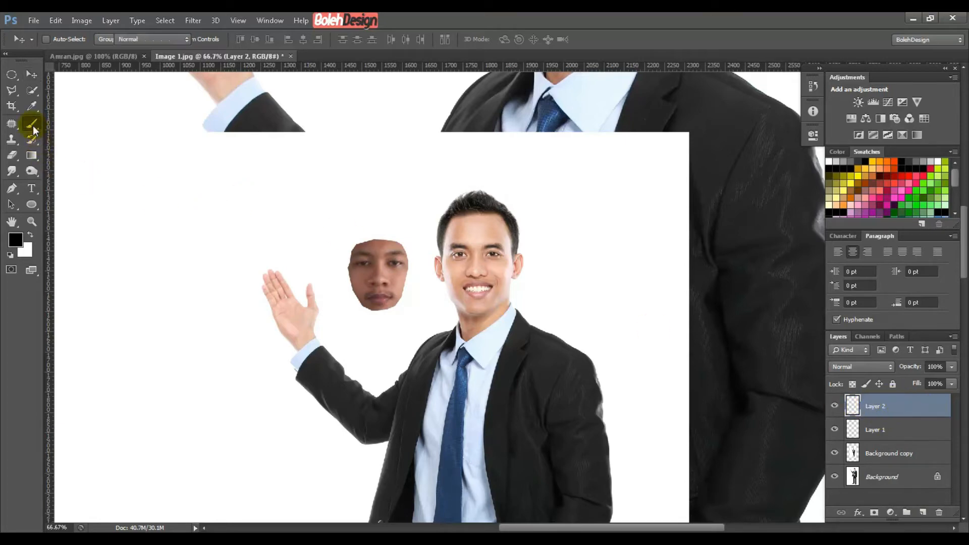
click(63, 45)
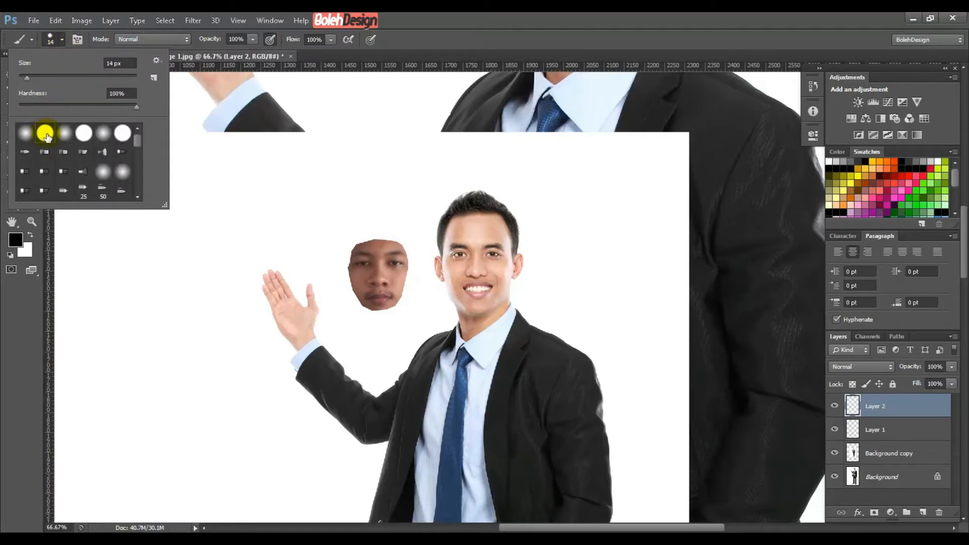
click(215, 53)
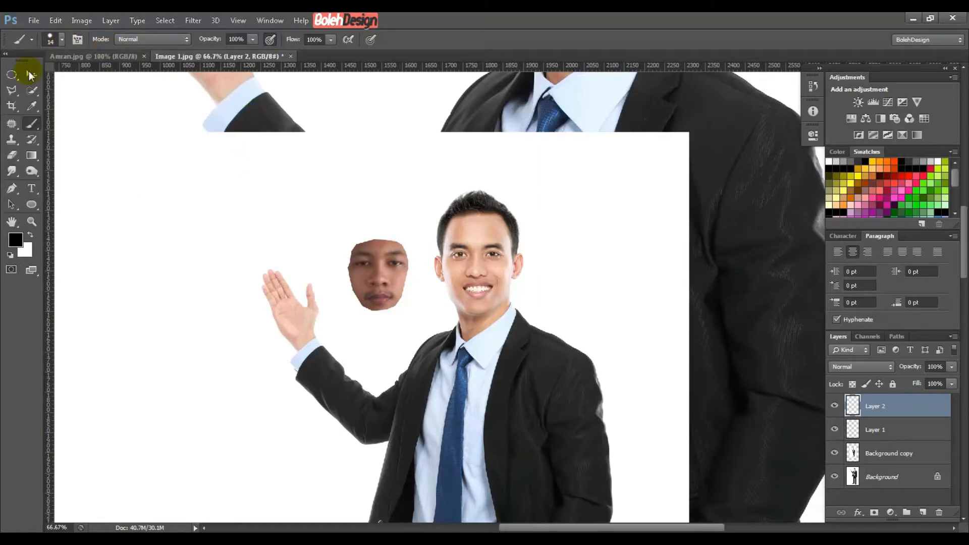
click(61, 41)
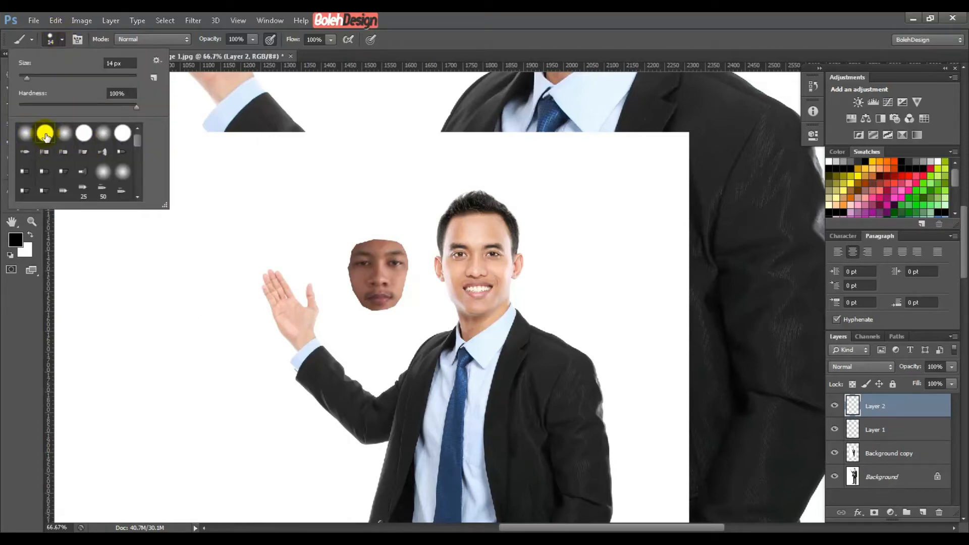
click(933, 168)
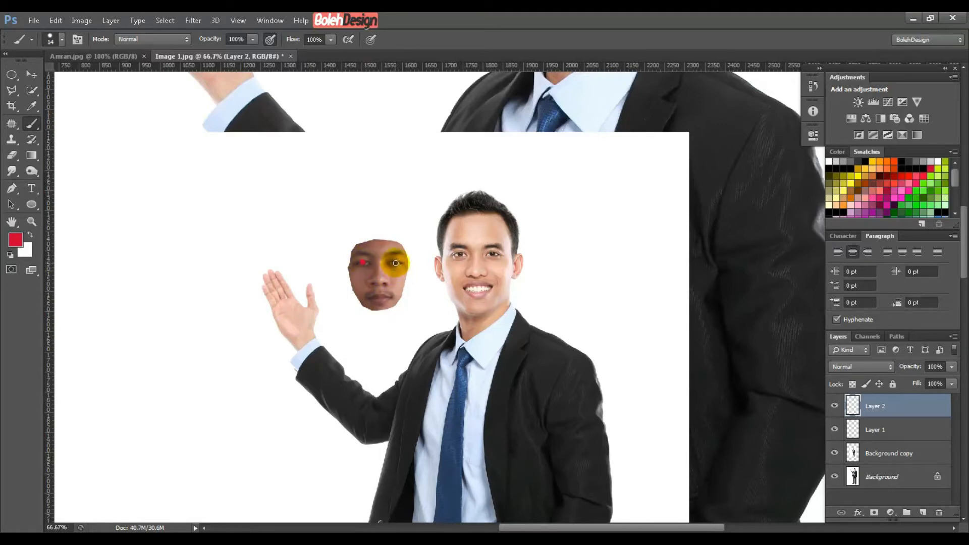
click(395, 263)
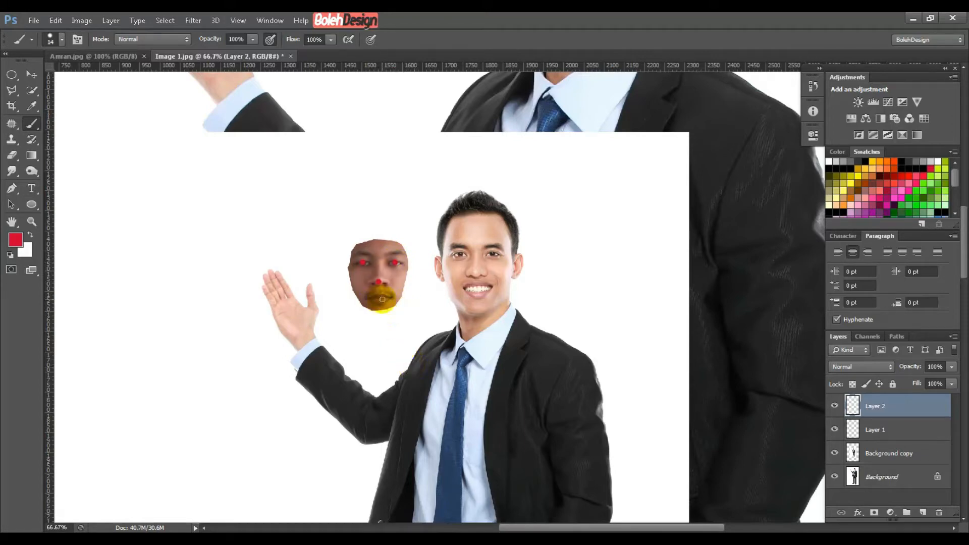
click(379, 297)
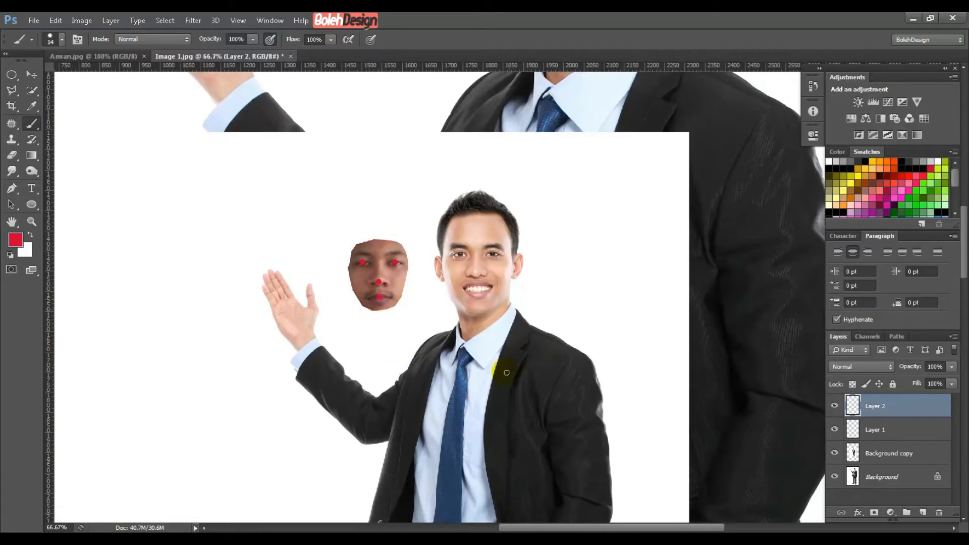
- Hide Layer 1 and move the Background copy layer so the suited man's eyes, nose and mouth line up with the red dots
click(36, 79)
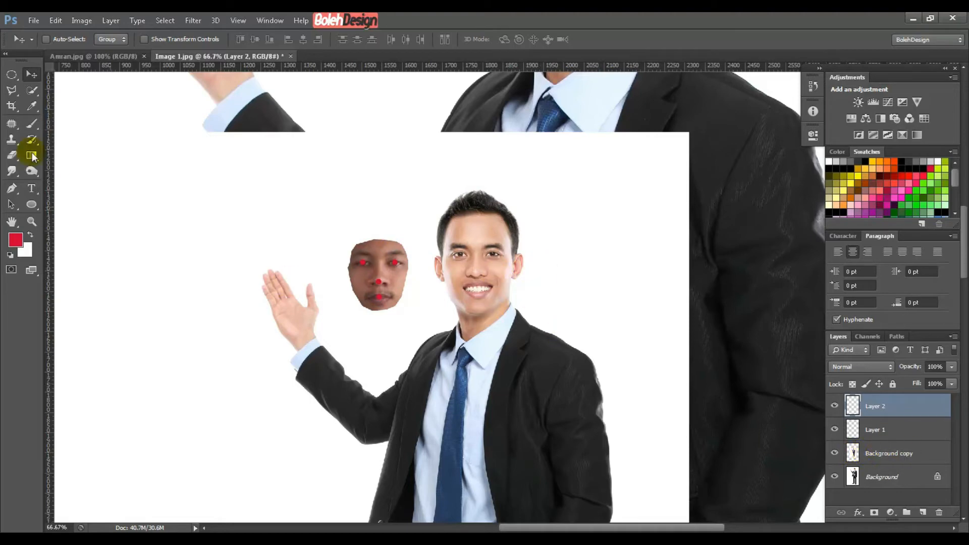
click(904, 453)
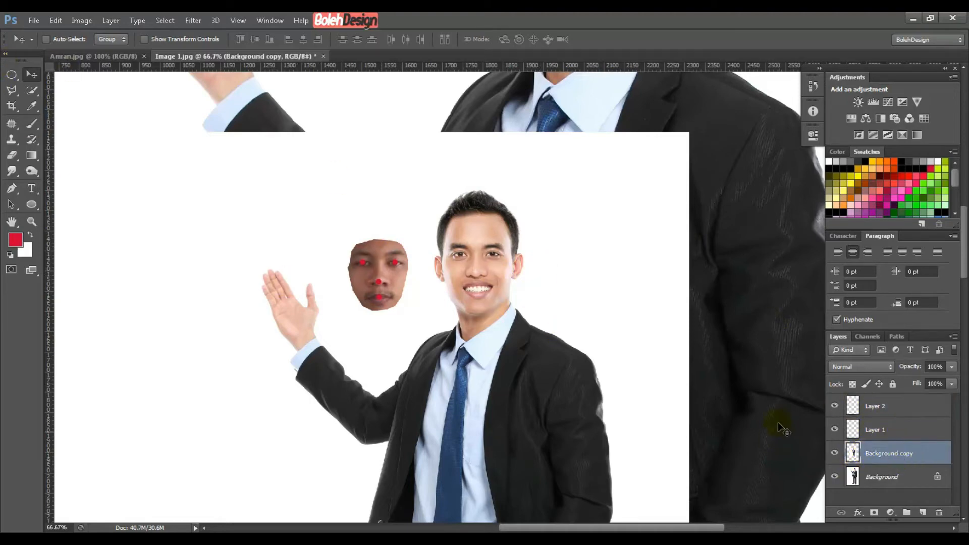
click(836, 430)
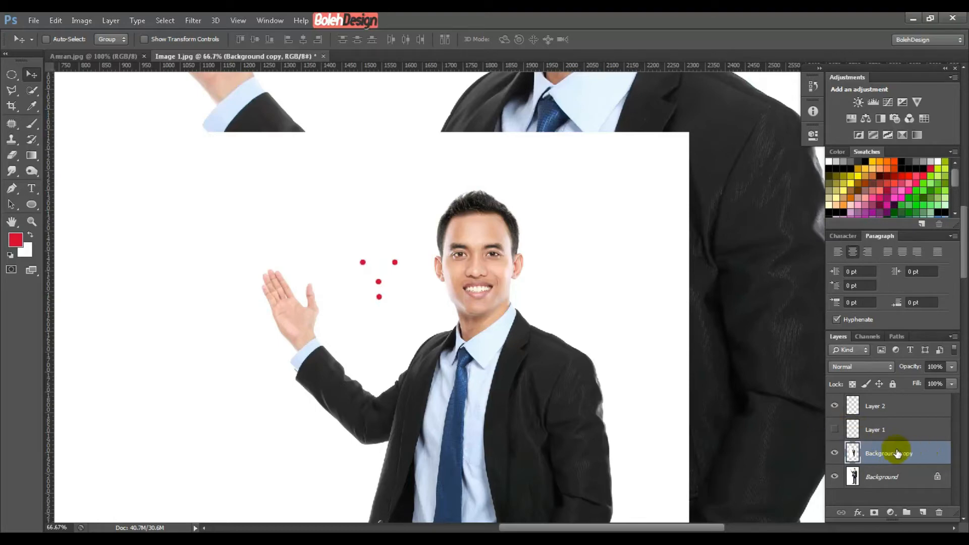
drag(519, 281, 423, 296)
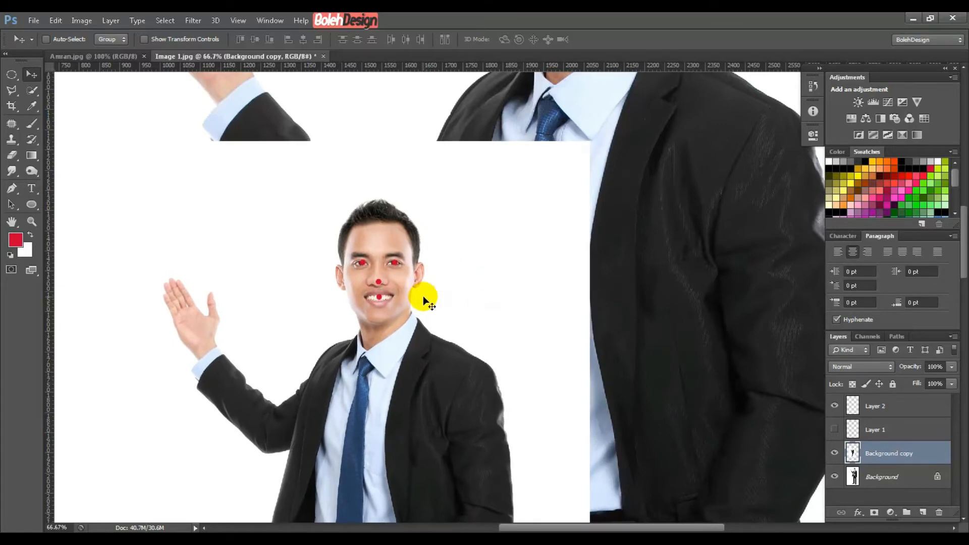
key(Right)
key(Right)
key(Right)
key(Right)
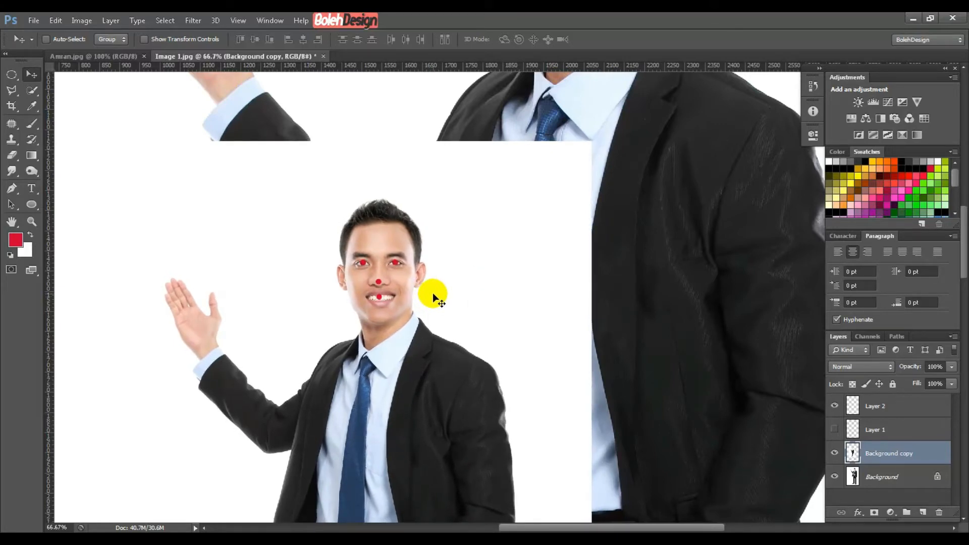
key(Left)
key(Up)
key(Up)
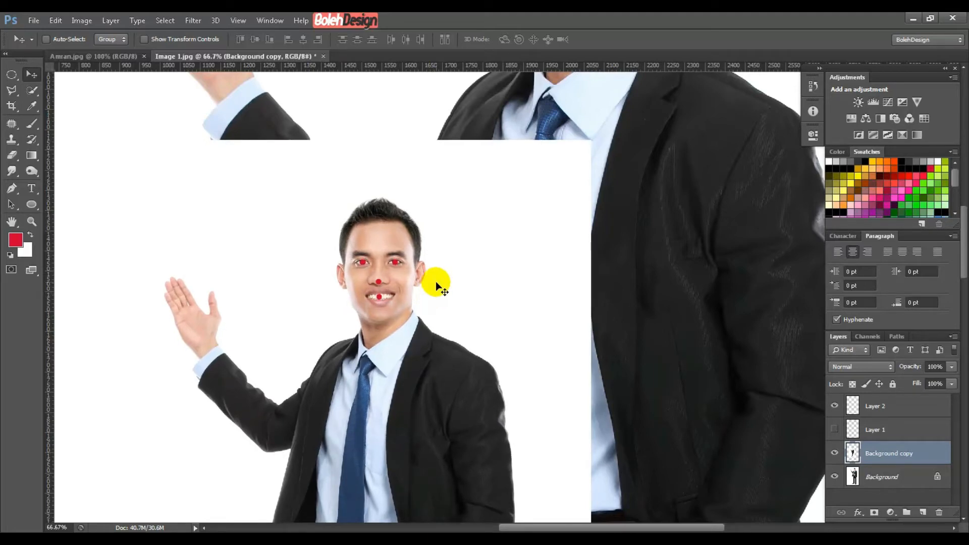
- Scale the Background copy layer to about 98.9% with Free Transform and nudge it so the suited man's features meet the red dots
key(ctrl+t)
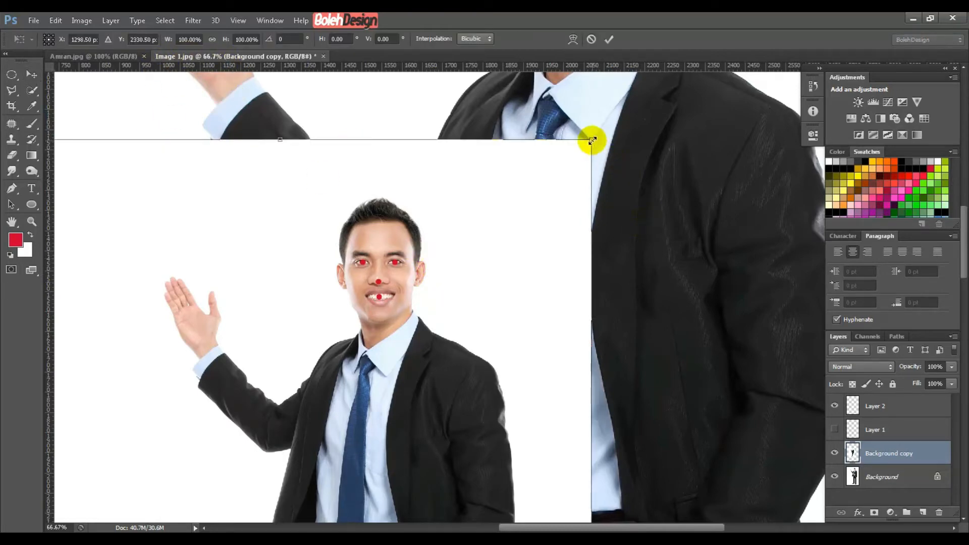
drag(592, 140, 573, 173)
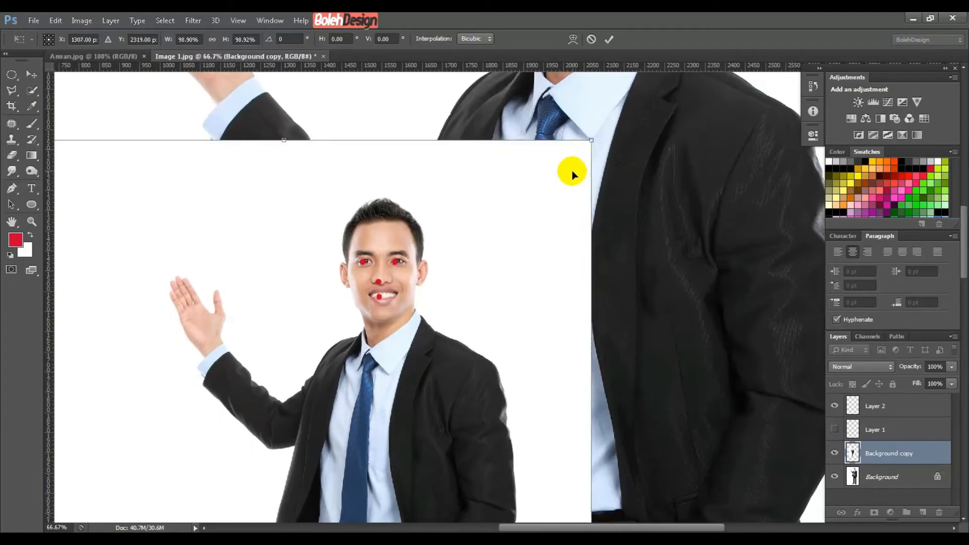
key(Left)
key(Left)
key(Left)
key(Left)
key(Left)
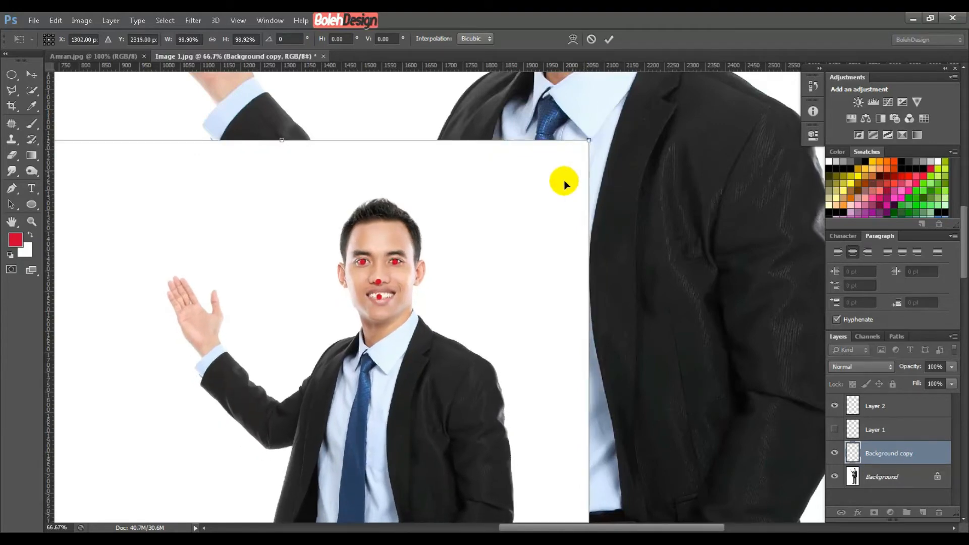
key(Down)
key(Down)
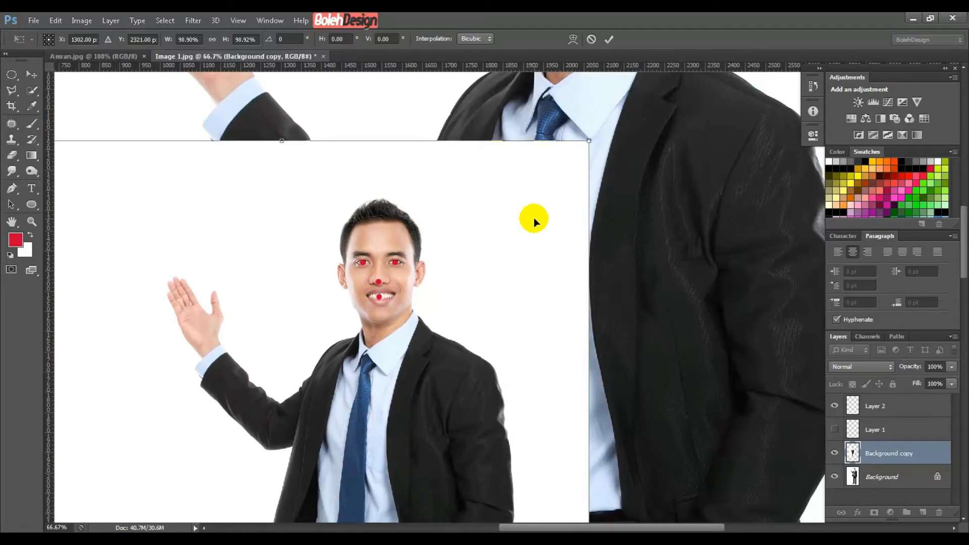
key(Left)
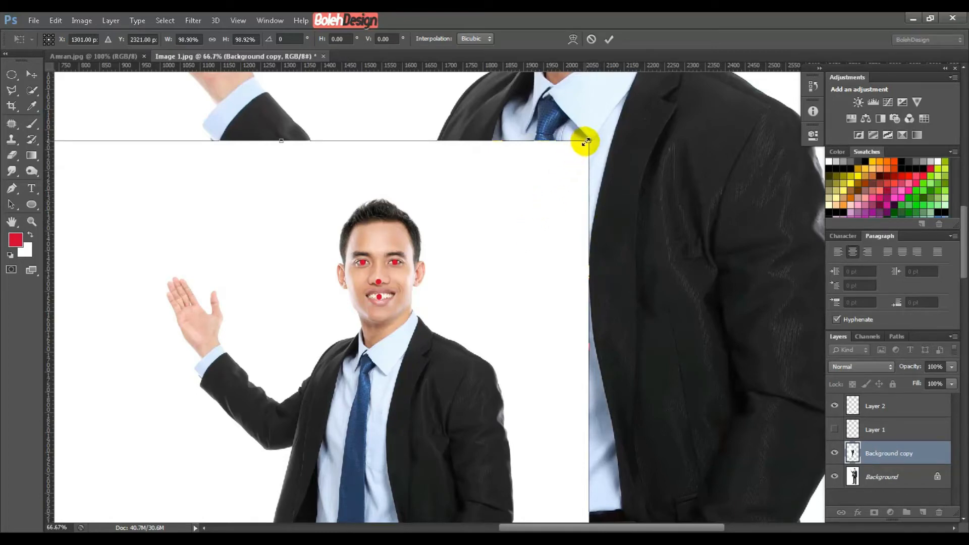
- Reduce the Background copy layer to about 96.8%, realign its face with the red dots and apply the transformation
drag(586, 141, 572, 153)
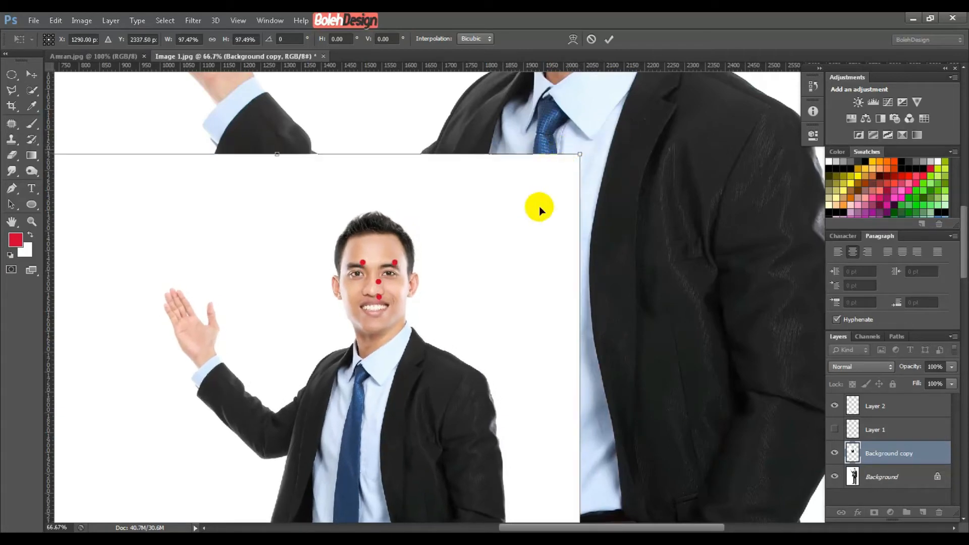
drag(539, 206, 544, 195)
drag(586, 141, 581, 147)
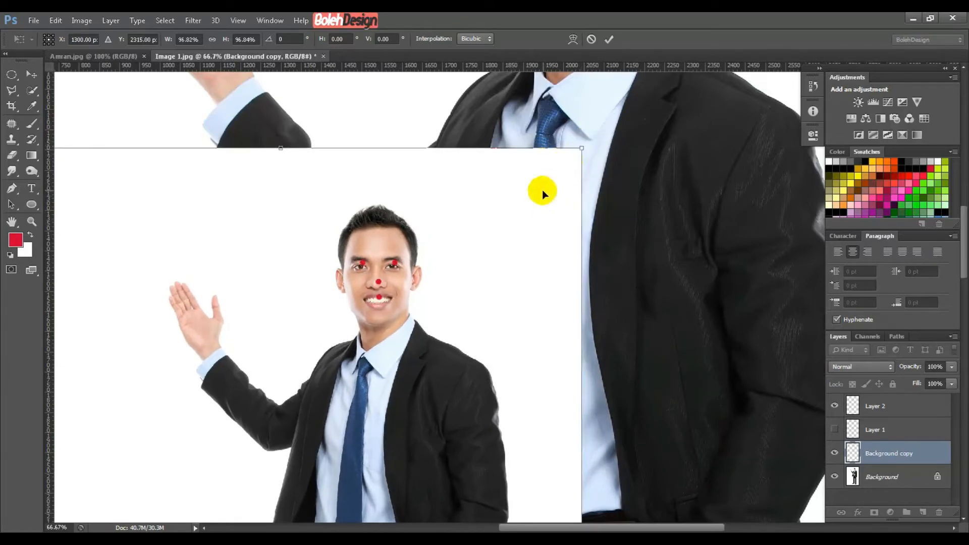
drag(543, 191, 544, 190)
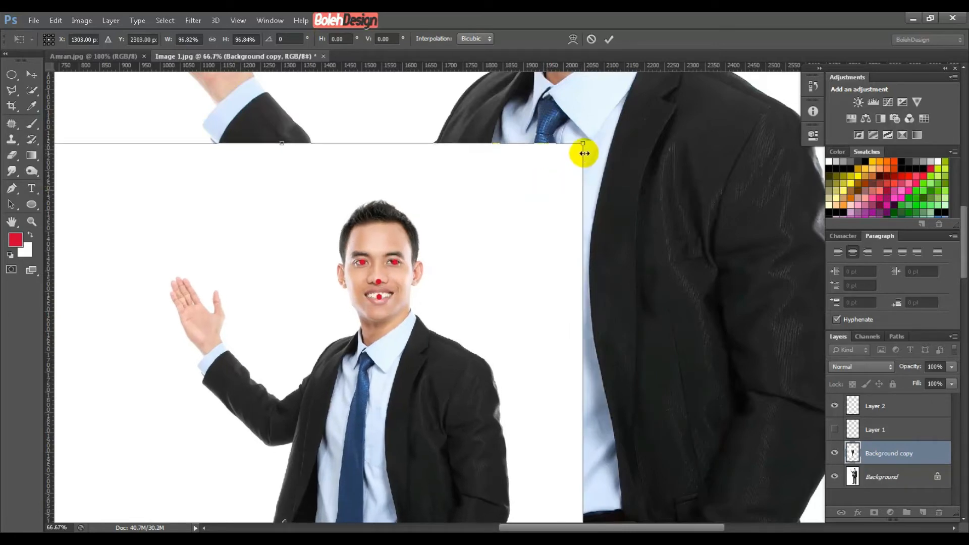
click(31, 77)
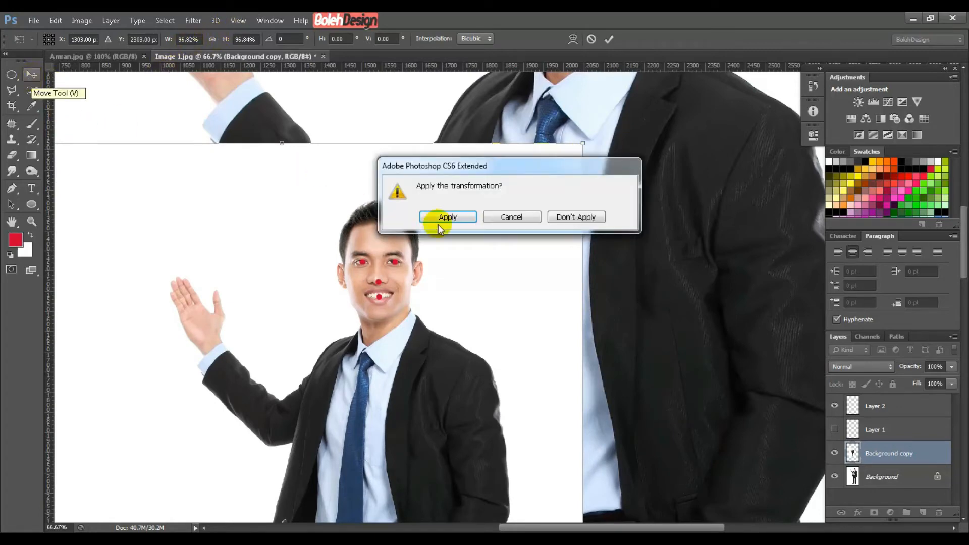
click(449, 217)
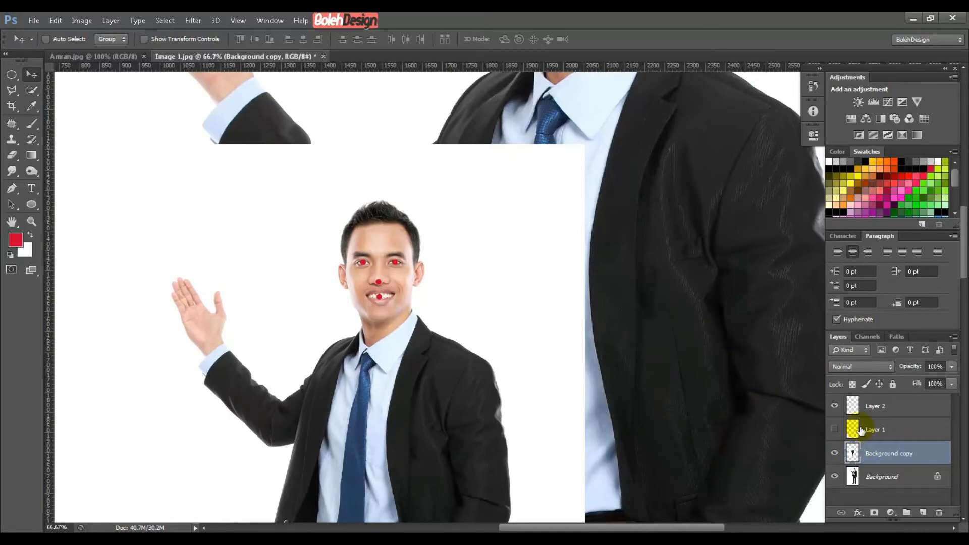
- Compare the two faces by toggling Layer 1, leaving it visible and the red-dot layer, Layer 2, hidden
click(834, 430)
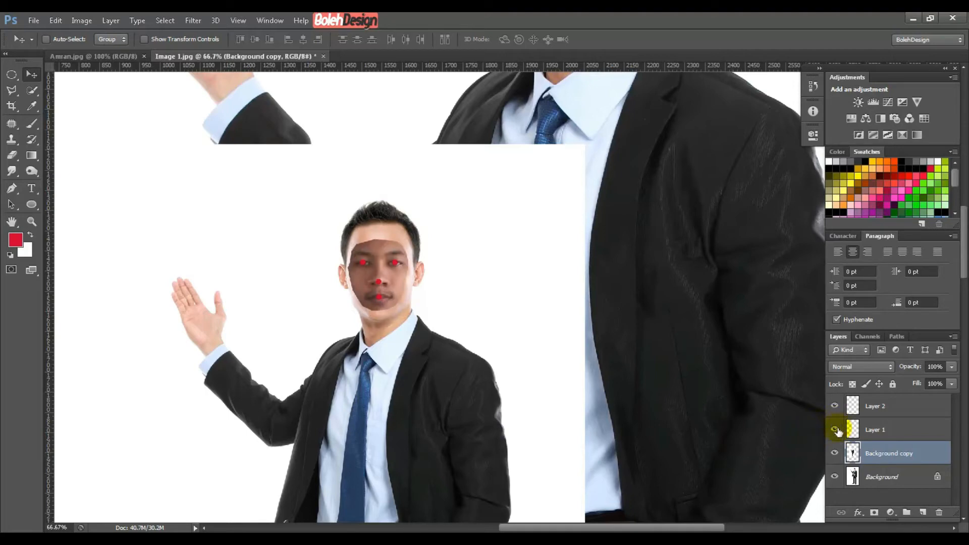
click(834, 430)
click(836, 430)
click(835, 430)
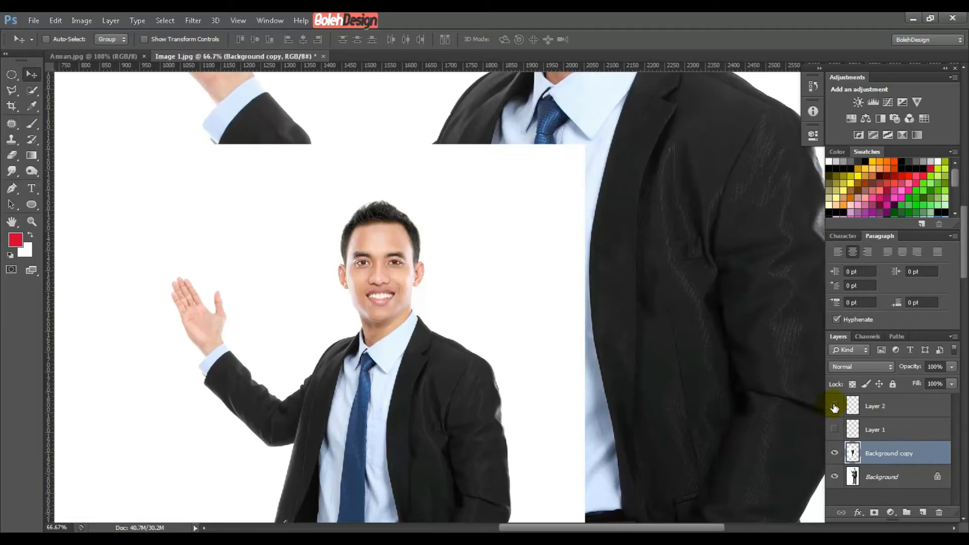
click(835, 430)
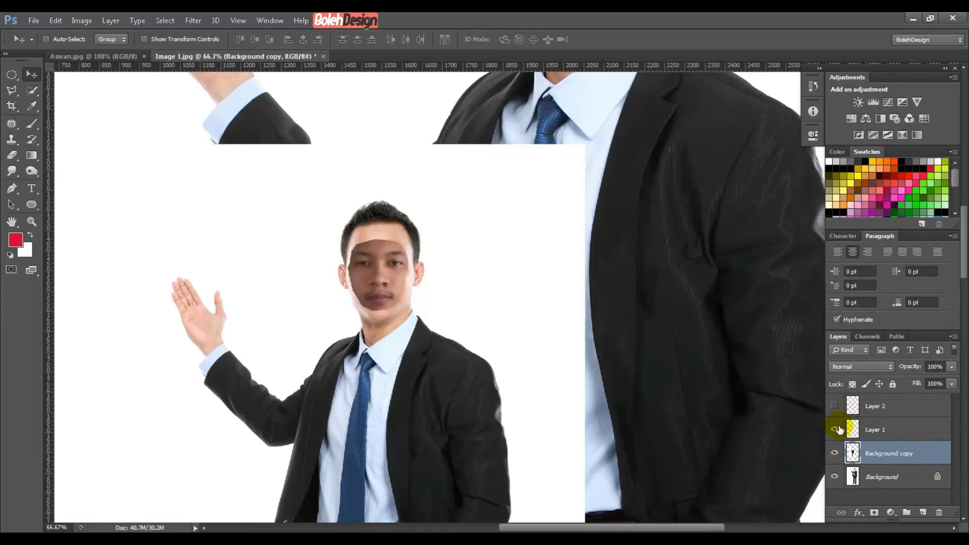
- Select Layer 1 and load the outline of its pasted face as a selection
click(908, 429)
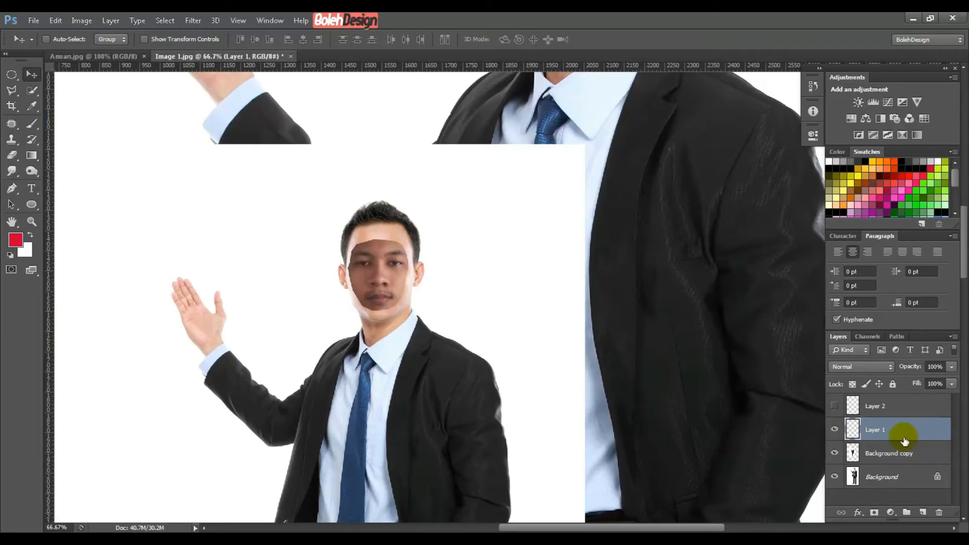
ctrl+click(853, 434)
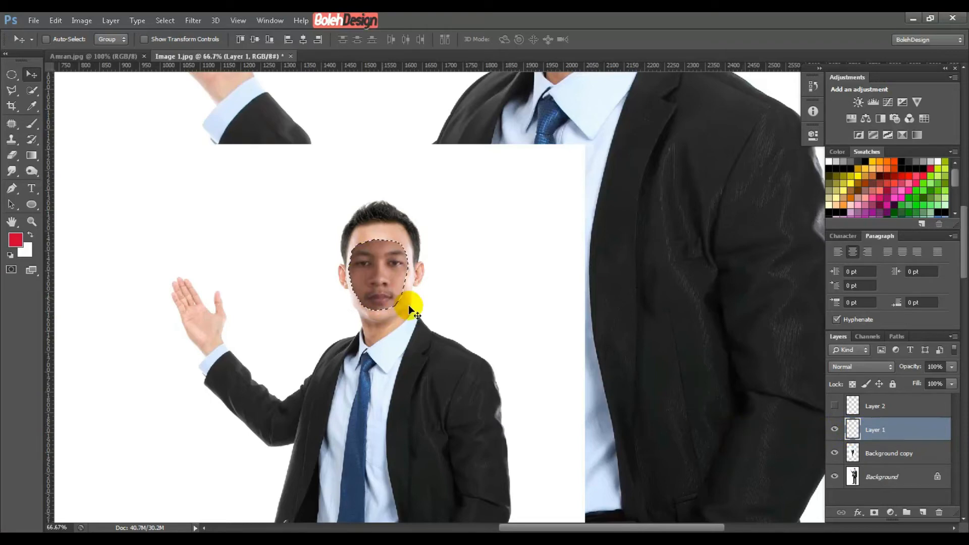
key(ctrl+plus)
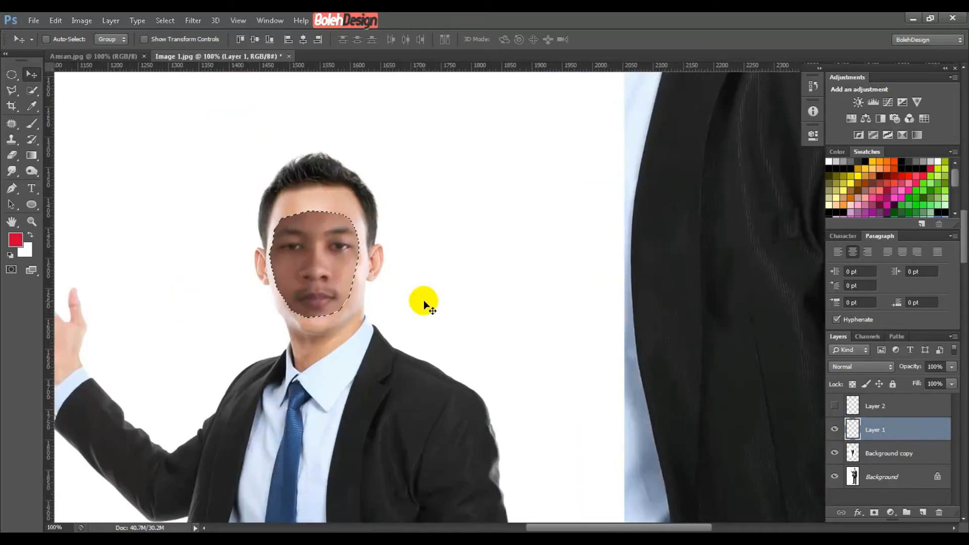
drag(283, 366, 393, 343)
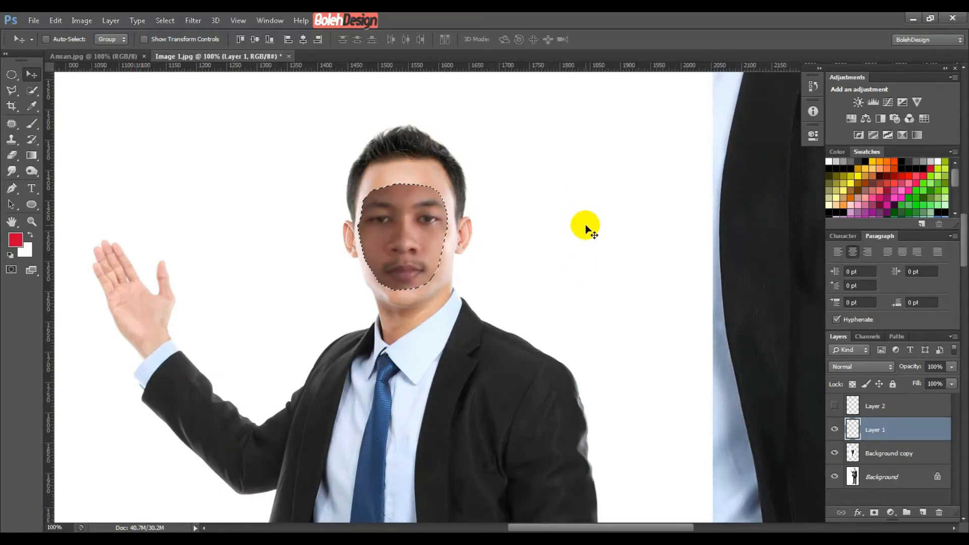
- Contract the face selection by 5 pixels
click(169, 23)
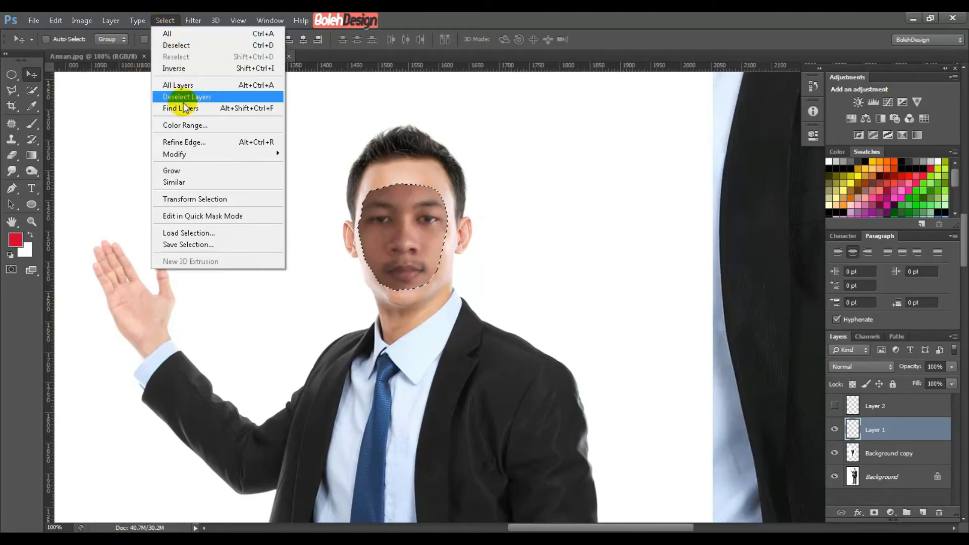
mouse_move(198, 153)
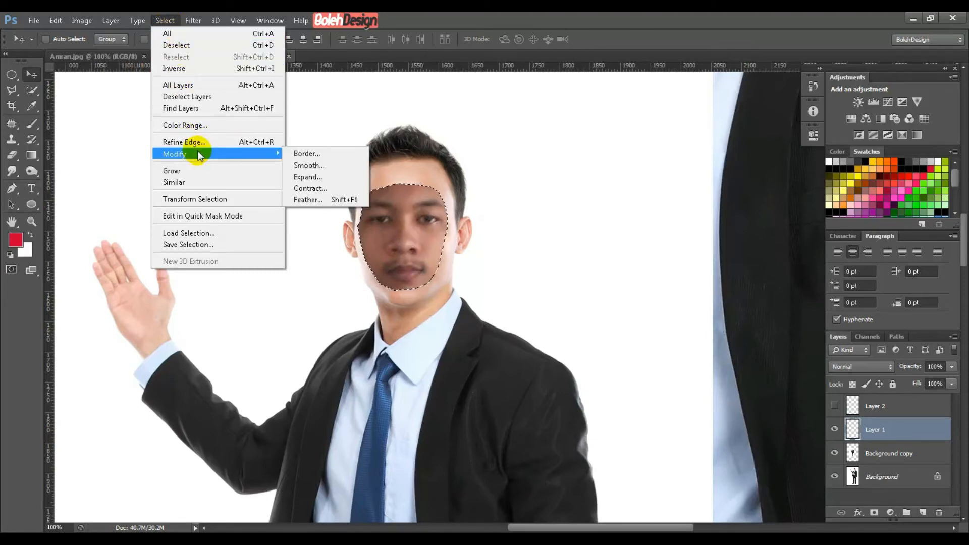
click(318, 194)
drag(432, 170, 597, 166)
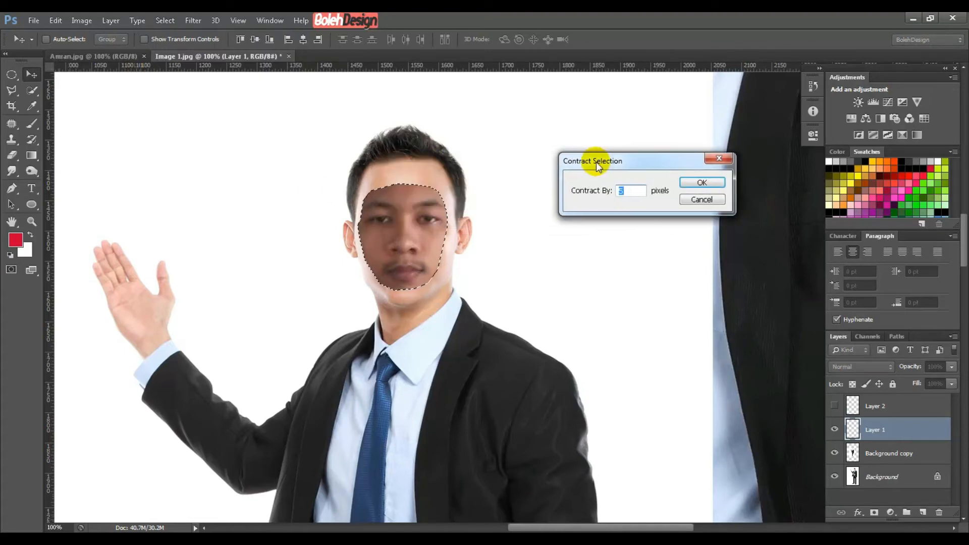
click(639, 191)
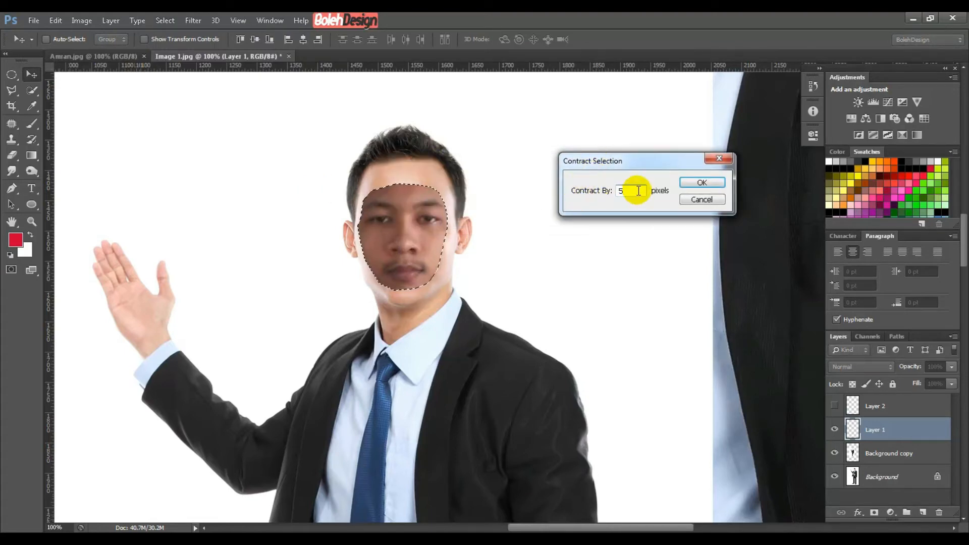
click(700, 184)
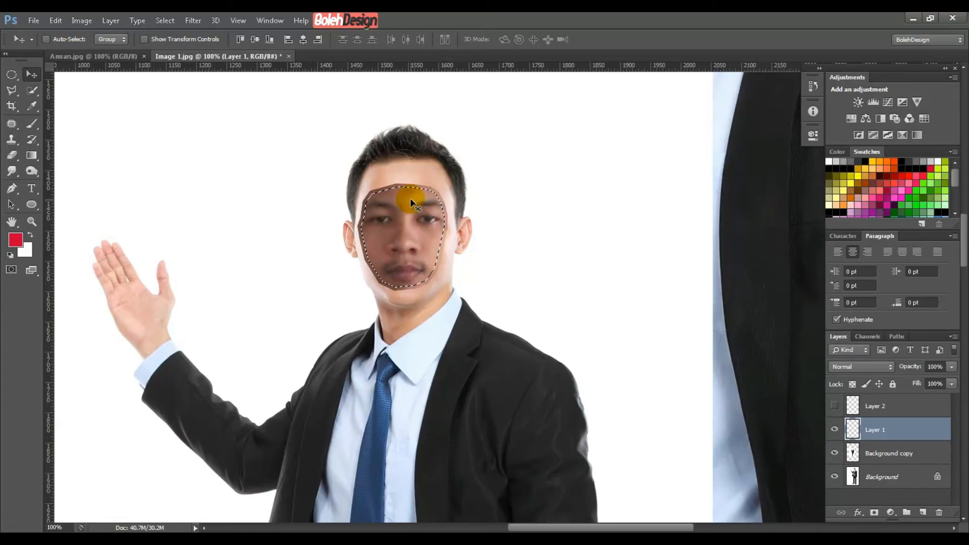
- Hide Layer 1, delete the selected face area from the Background copy layer and clear the selection
click(911, 453)
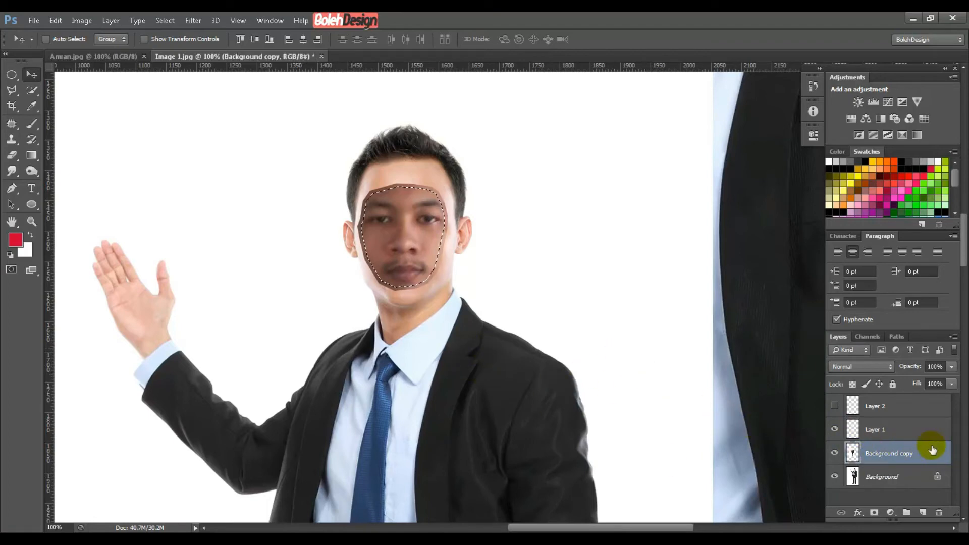
click(835, 430)
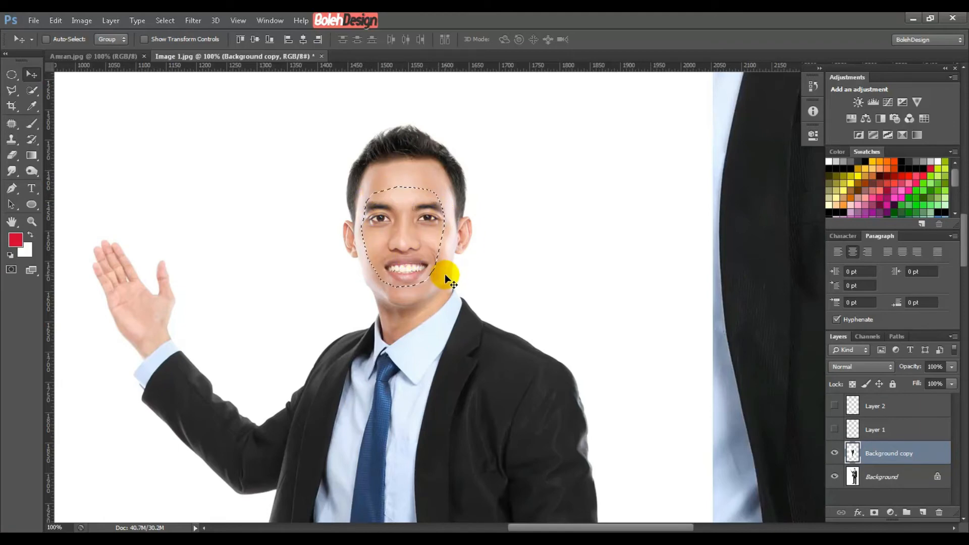
key(Delete)
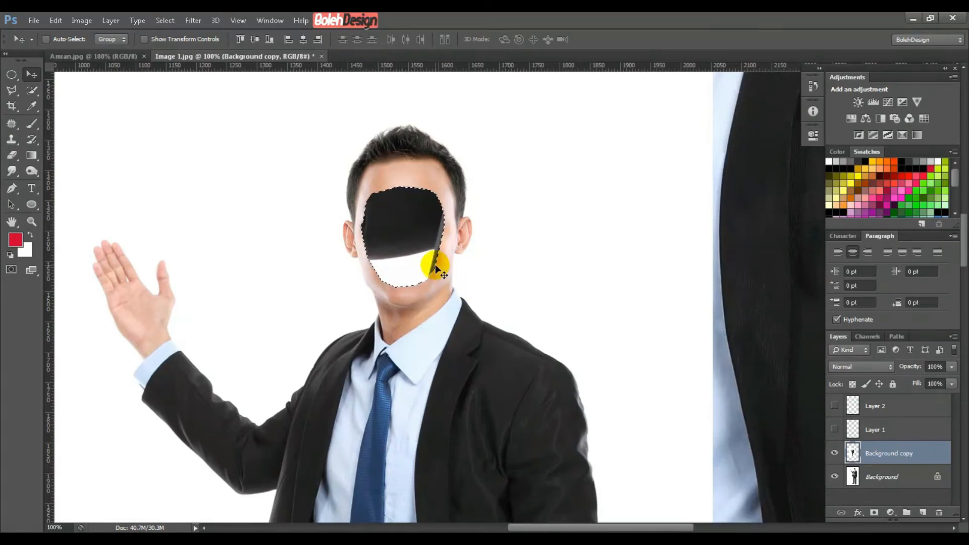
key(ctrl+d)
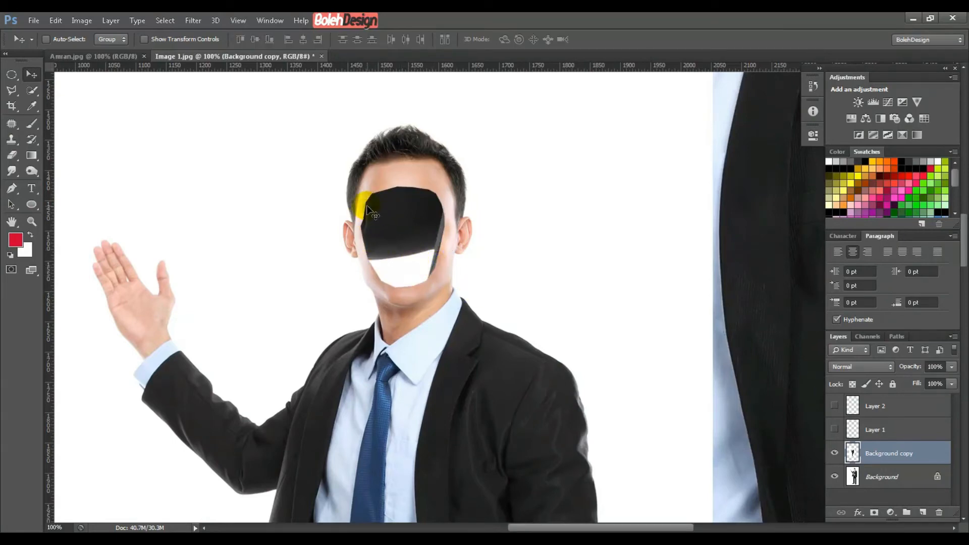
- Hide the Background layer, select Layer 1 and show its face over the hole in the suited man's head
click(835, 477)
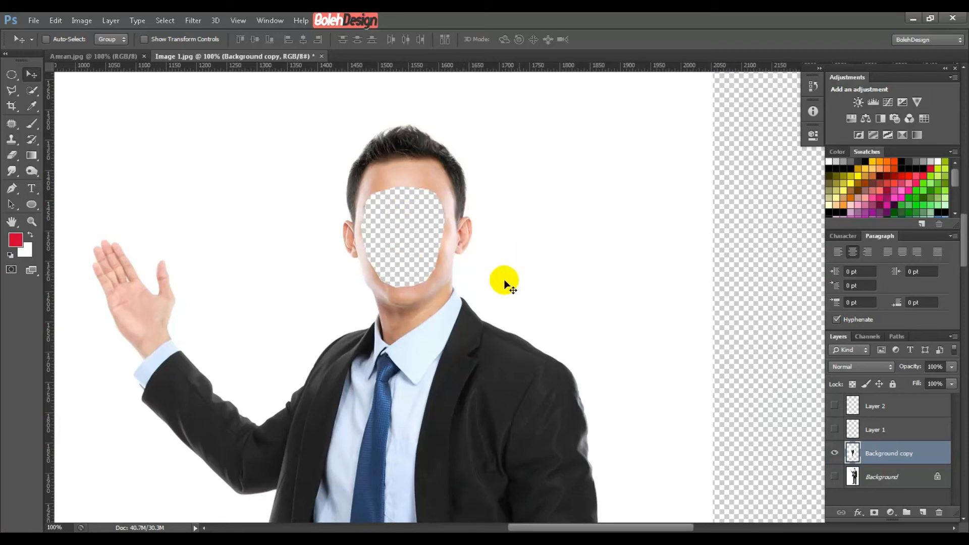
click(883, 432)
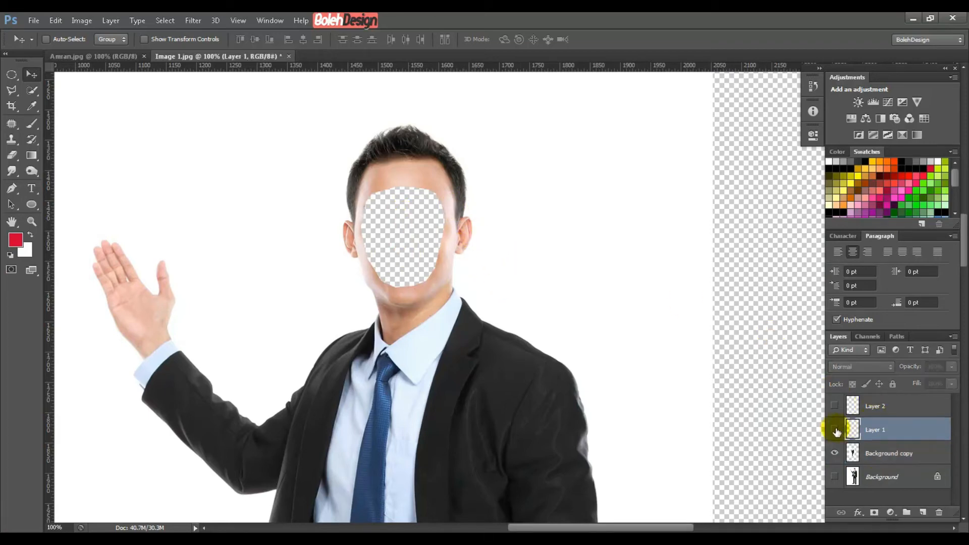
click(835, 430)
click(836, 430)
click(835, 430)
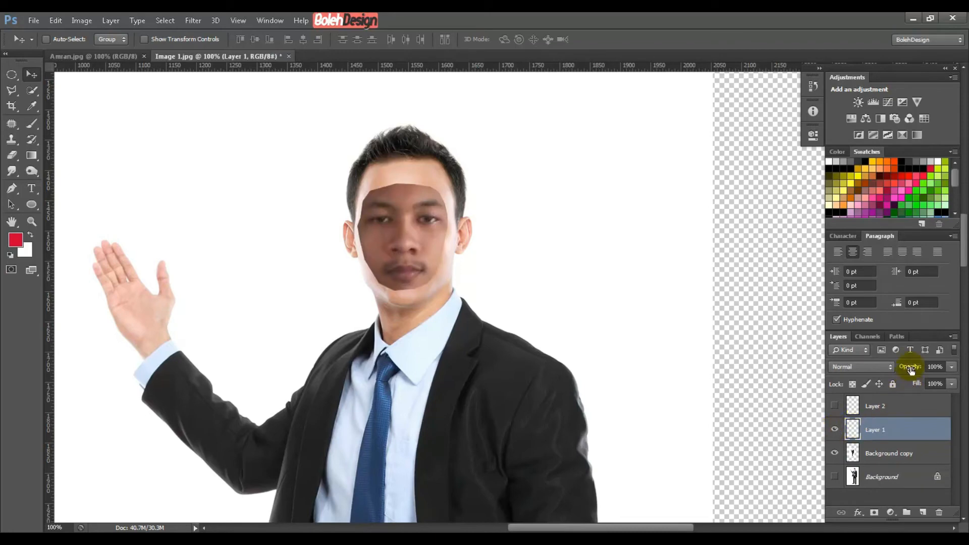
- Lower Layer 1's opacity to 73% to check how the face overlaps the hole's edge, and restore it to 100%
drag(911, 370, 895, 370)
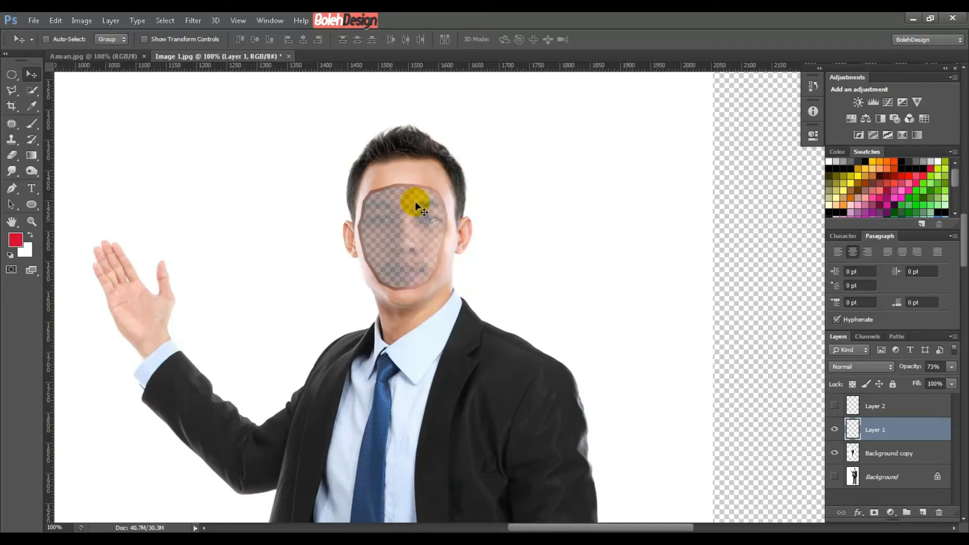
click(834, 429)
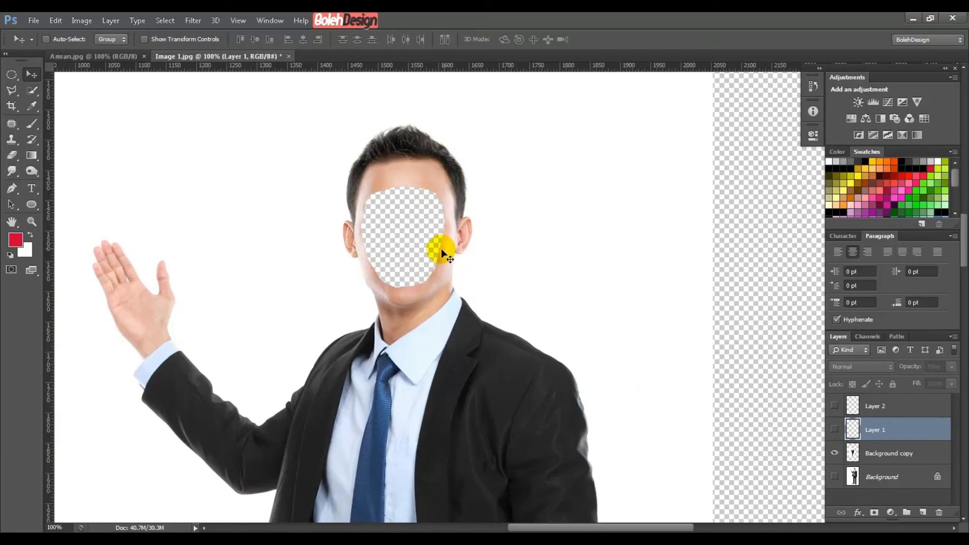
click(835, 429)
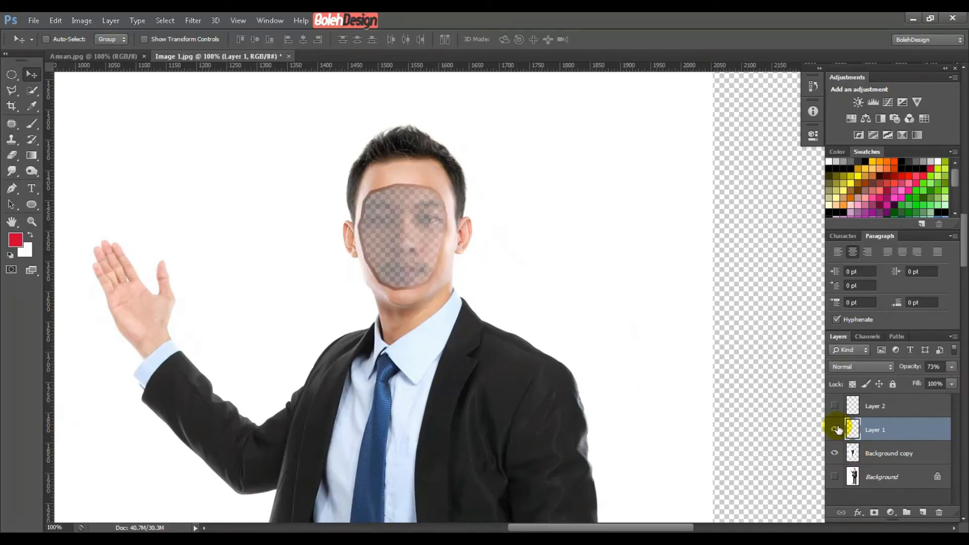
click(931, 366)
text(100)
key(Return)
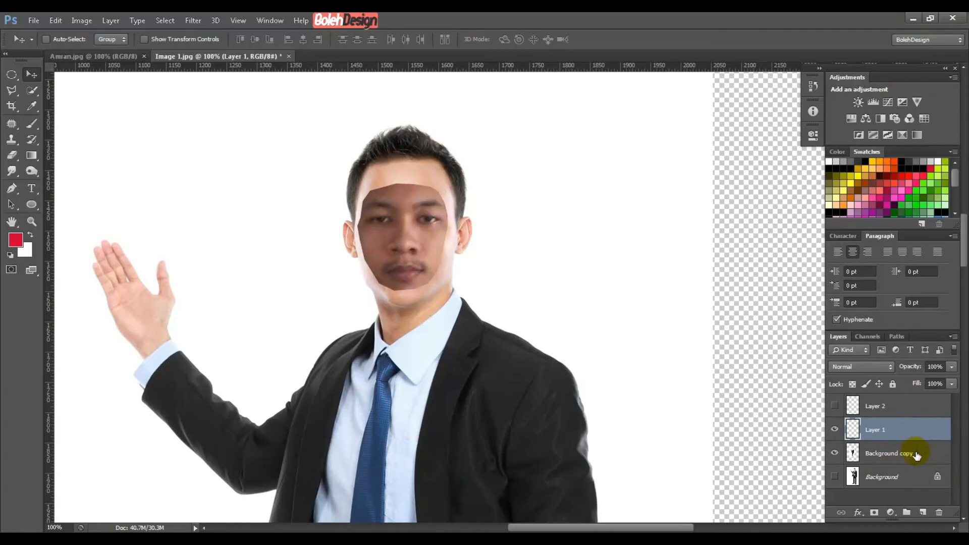
- Auto-blend Layer 1 and Background copy using the Panorama method with Seamless Tones and Colors
shift+click(934, 456)
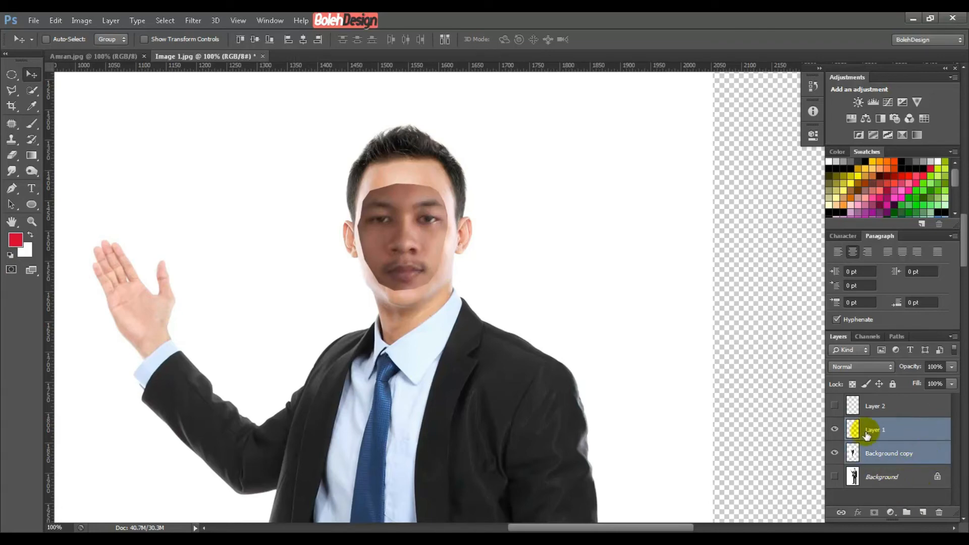
click(56, 22)
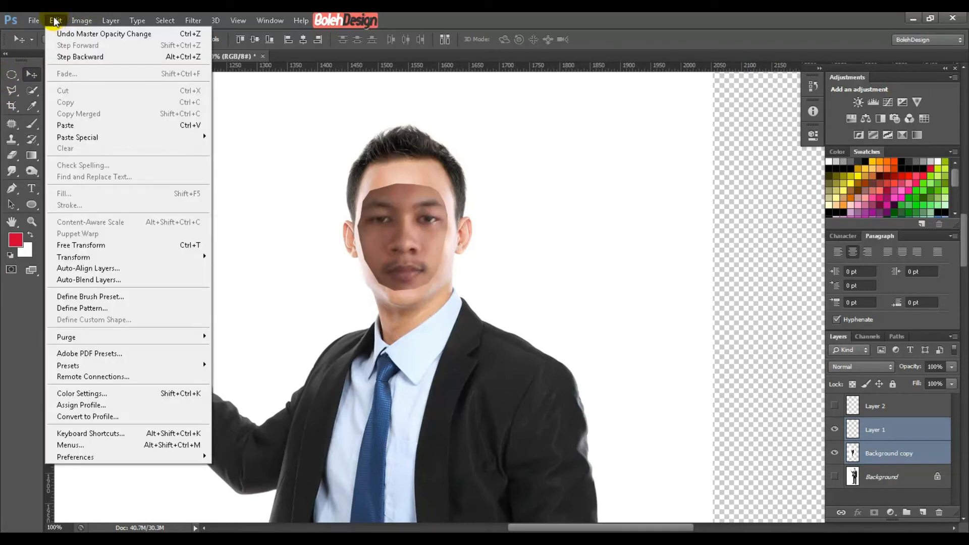
click(79, 280)
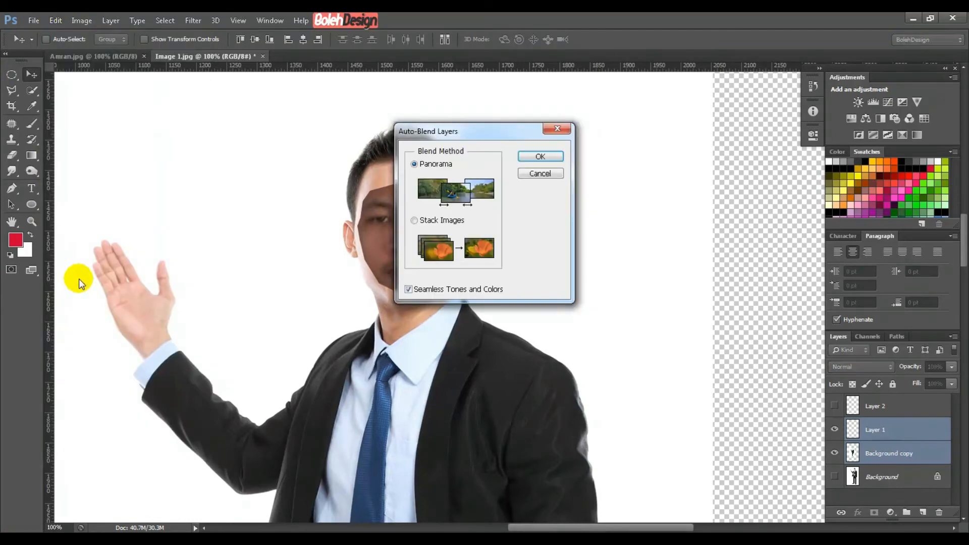
drag(454, 133, 627, 126)
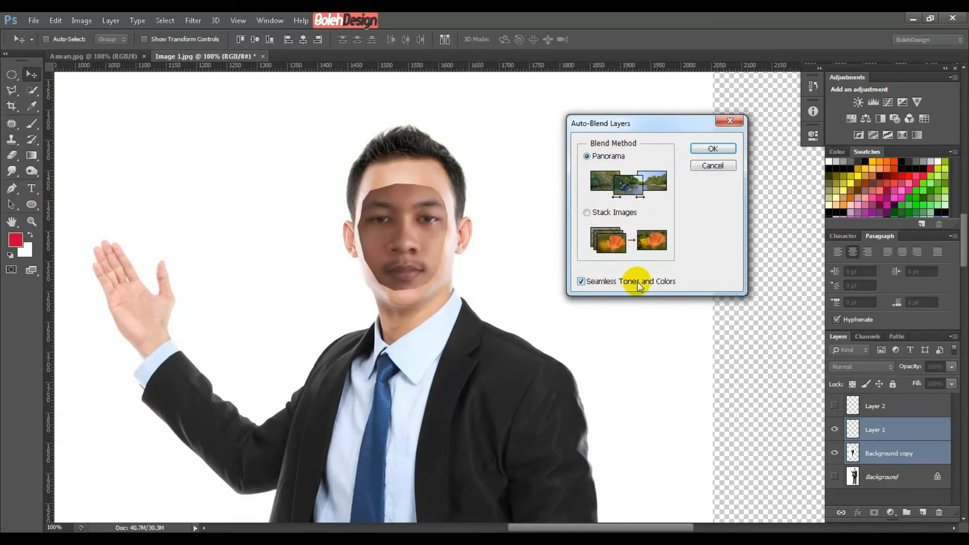
click(701, 149)
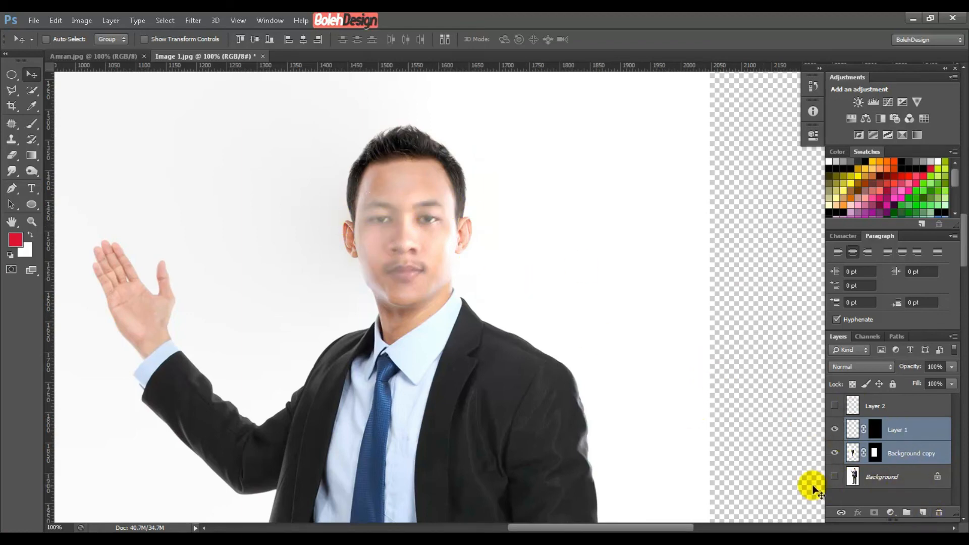
- Create a new layer in Overlay mode filled with the Overlay-neutral 50% gray
key(ctrl+shift+n)
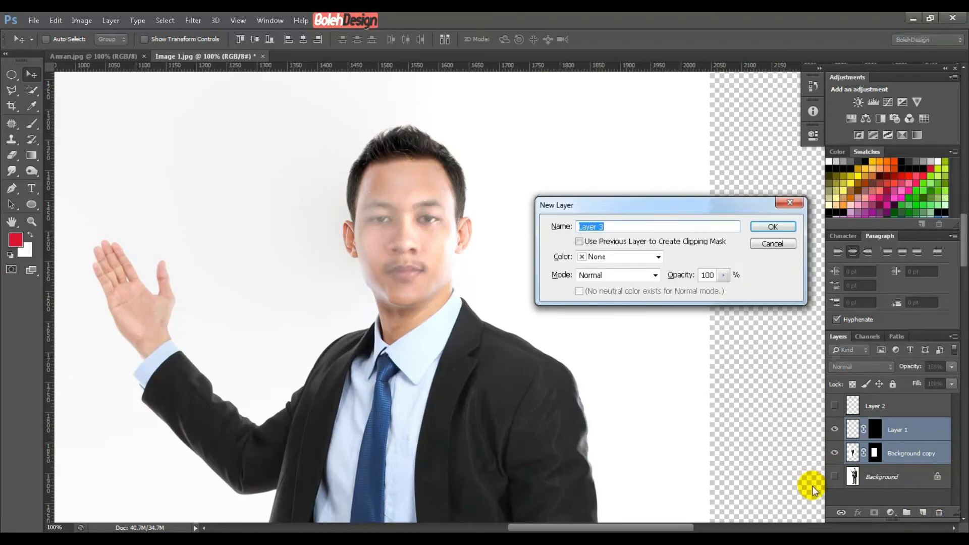
click(581, 276)
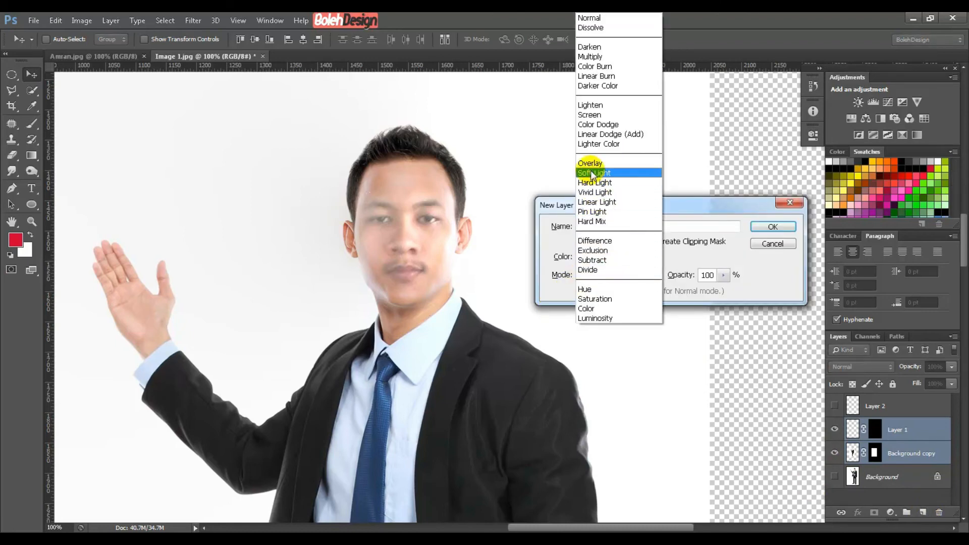
click(589, 163)
click(580, 291)
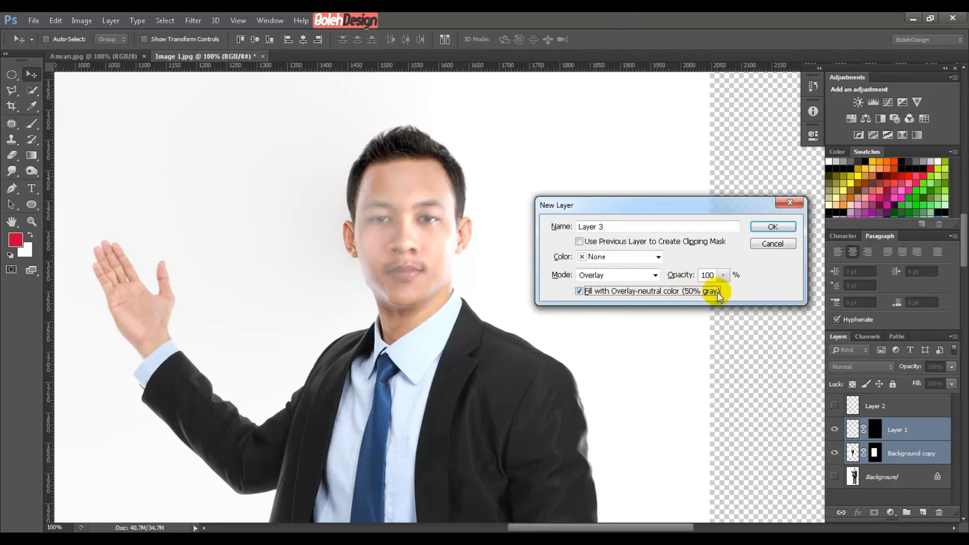
click(758, 227)
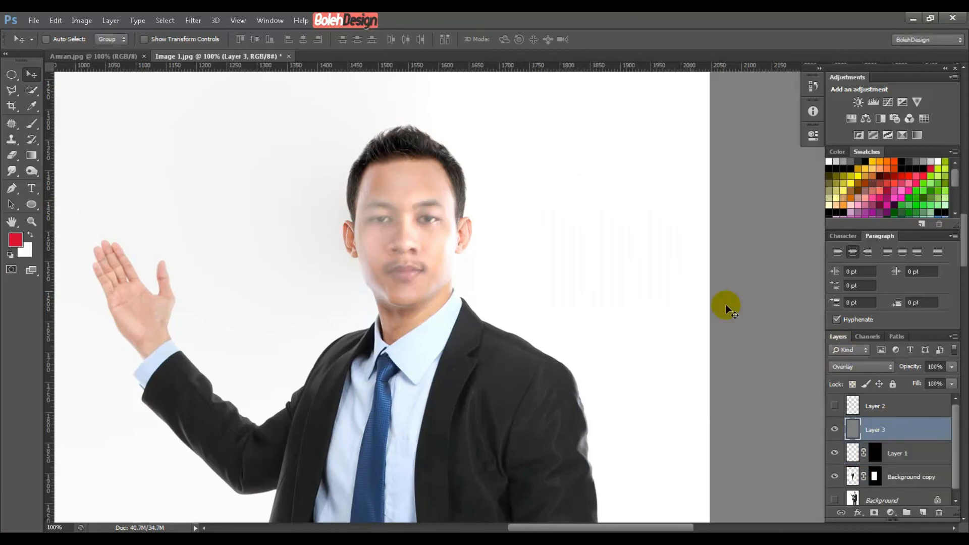
- Set up the Burn tool with 20% exposure on midtones and a 10 px brush
click(29, 170)
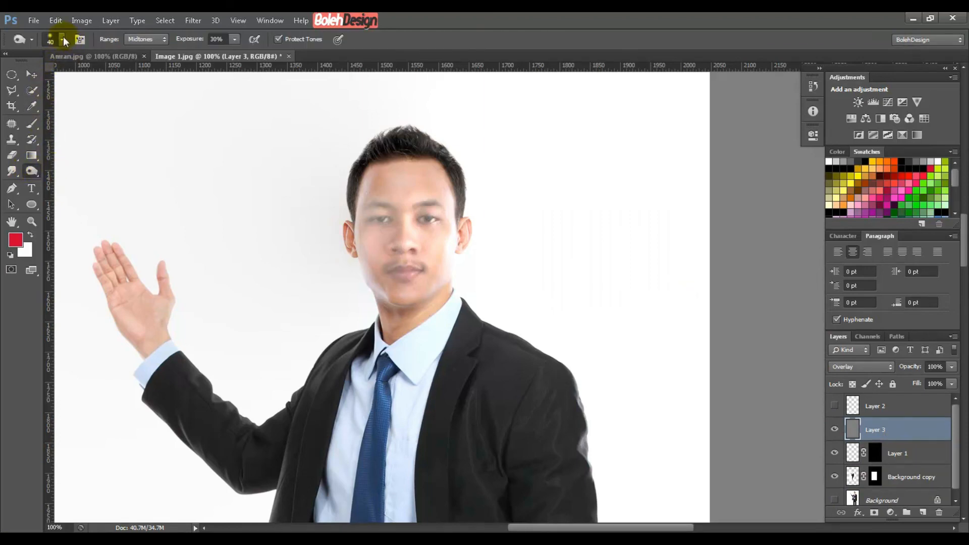
click(63, 38)
click(60, 136)
click(380, 26)
drag(196, 40, 195, 41)
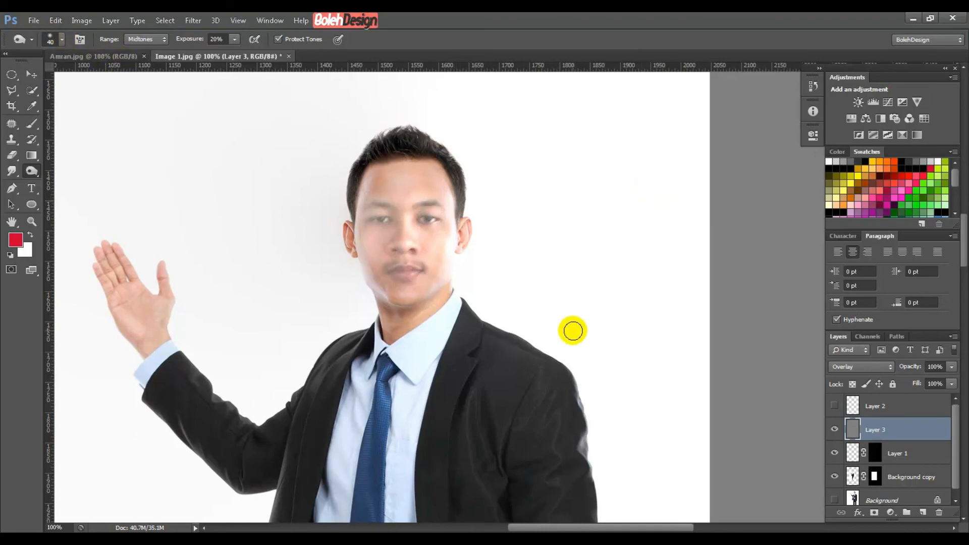
key(bracketleft)
key(bracketleft)
key(bracketleft)
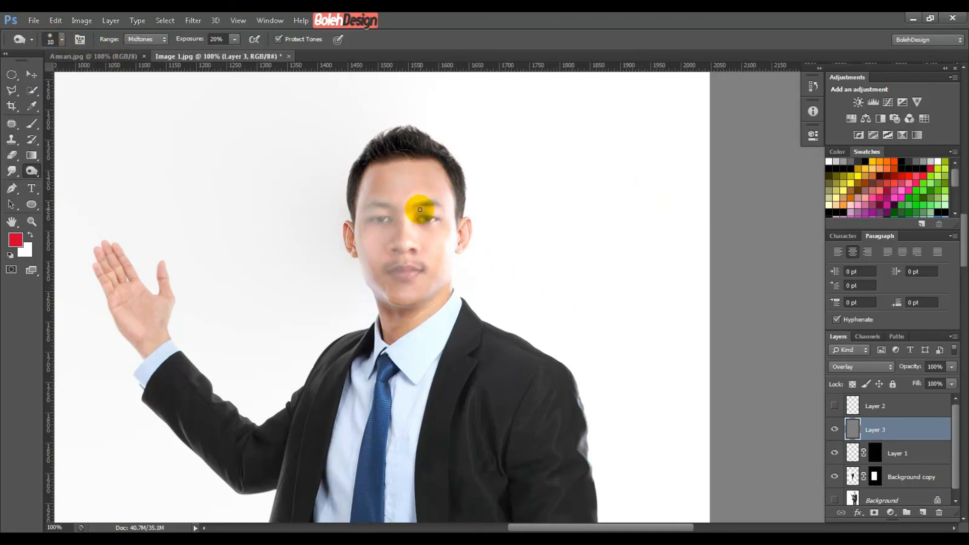
- Burn the eyes, nose and mouth of the face on the gray Overlay layer with a 15 px brush
key(ctrl+plus)
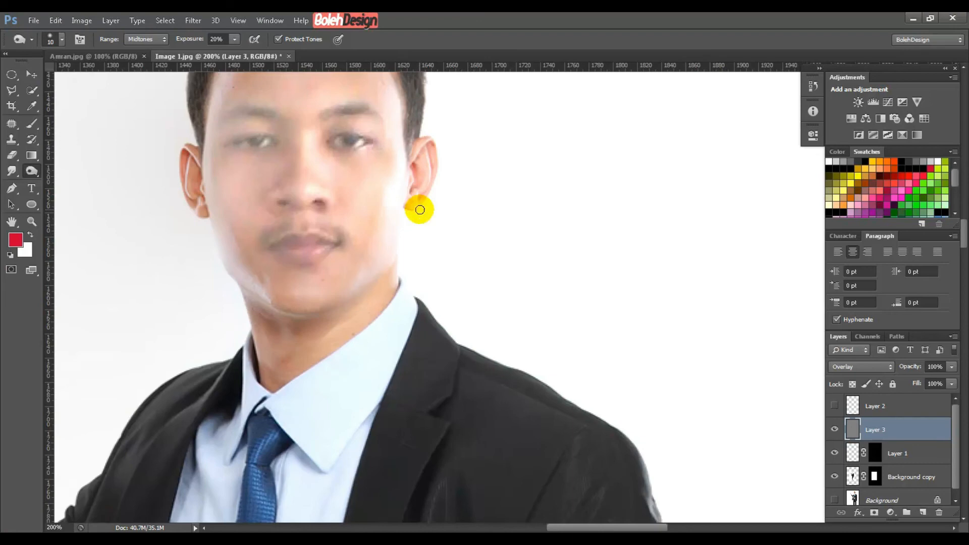
drag(356, 190, 406, 275)
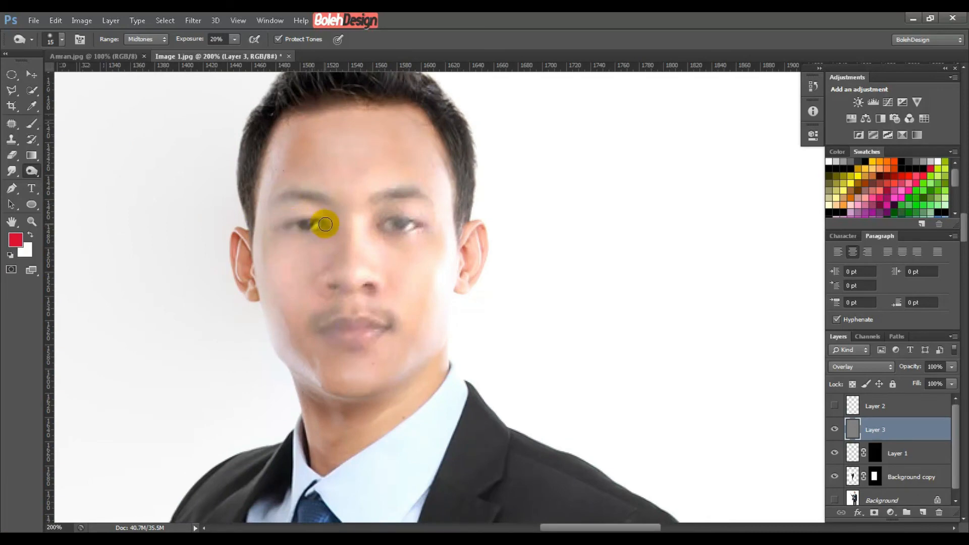
key(bracketright)
mouse_move(387, 202)
mouse_down()
mouse_move(418, 198)
mouse_move(390, 198)
mouse_move(398, 200)
mouse_move(388, 228)
mouse_move(409, 221)
mouse_up()
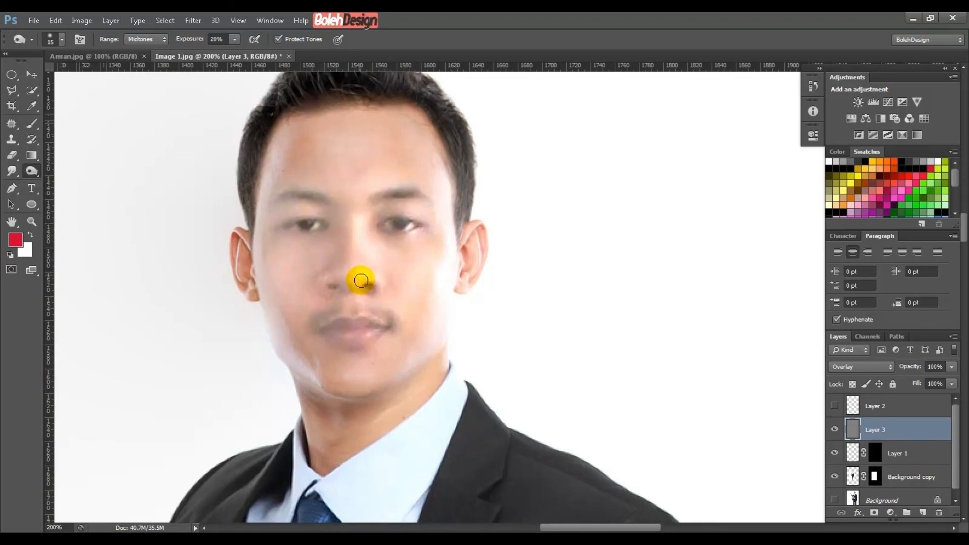
mouse_move(362, 279)
mouse_down()
mouse_move(326, 284)
mouse_move(336, 287)
mouse_move(344, 339)
mouse_move(327, 328)
mouse_move(372, 325)
mouse_move(341, 324)
mouse_move(368, 333)
mouse_move(338, 336)
mouse_move(364, 339)
mouse_move(379, 332)
mouse_move(331, 329)
mouse_move(384, 318)
mouse_up()
- Burn the eyebrows, eyes and mouth area further to deepen the face's contrast
key(ctrl+minus)
key(ctrl+minus)
key(ctrl+minus)
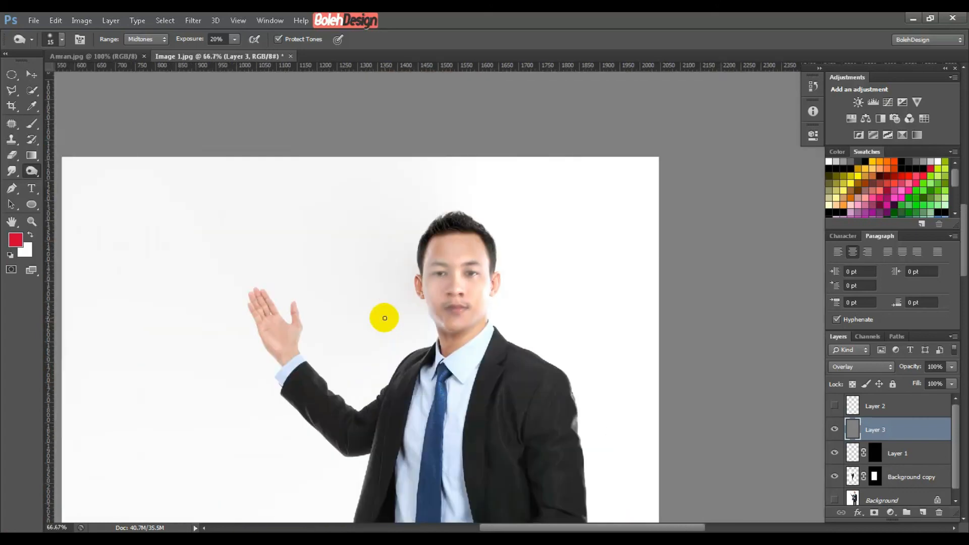
key(ctrl+plus)
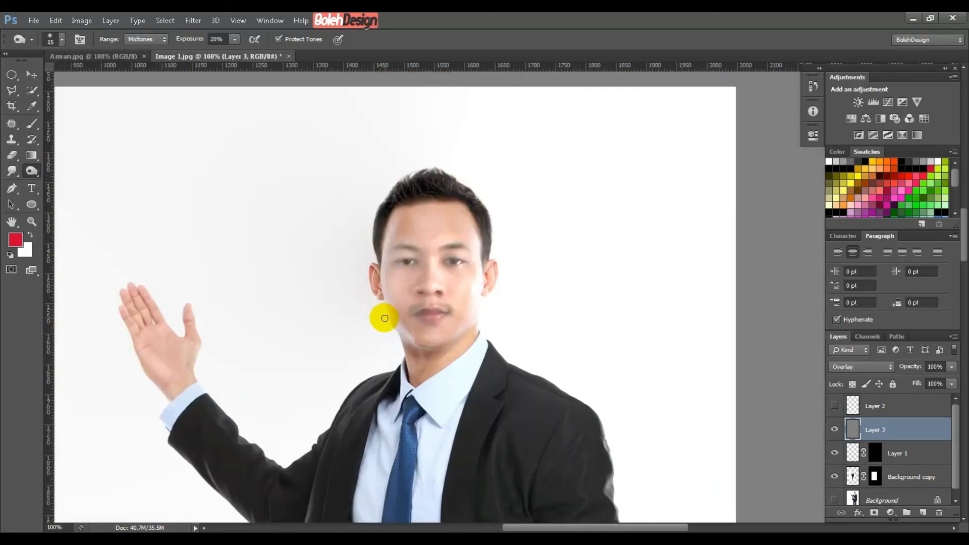
mouse_move(386, 315)
mouse_down()
mouse_move(450, 311)
mouse_move(441, 289)
mouse_move(420, 293)
mouse_move(405, 259)
mouse_move(417, 251)
mouse_move(402, 247)
mouse_move(454, 245)
mouse_up()
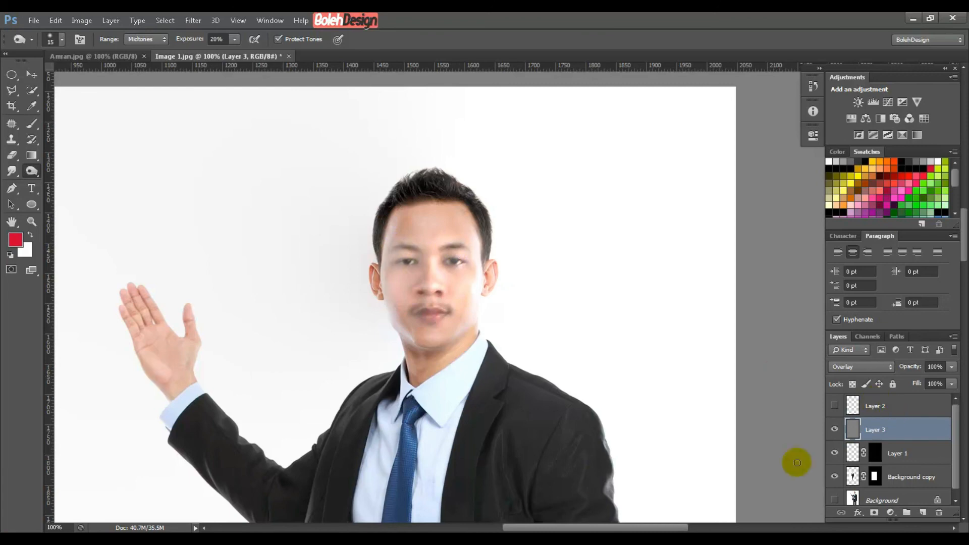